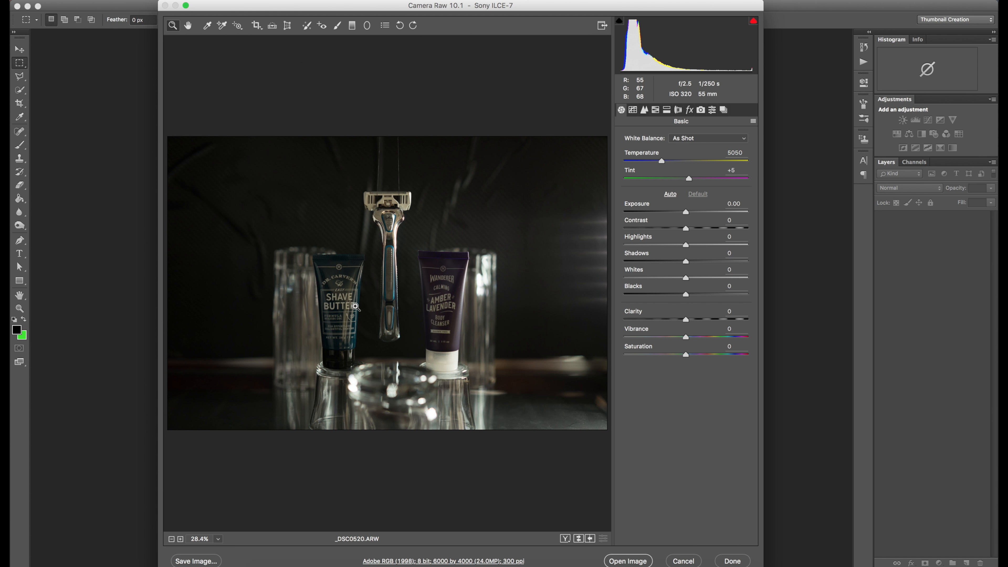
# - Set Clarity to +21 and Shadows to +43 in Camera Raw and open the image
pyautogui.moveTo(686, 319); pyautogui.dragTo(699, 317)
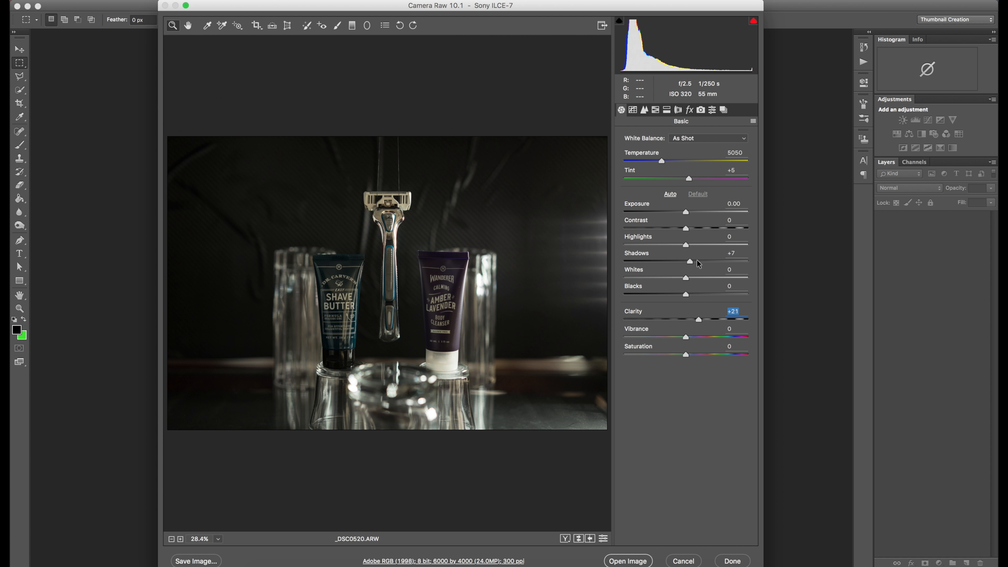
pyautogui.moveTo(700, 260); pyautogui.dragTo(713, 261)
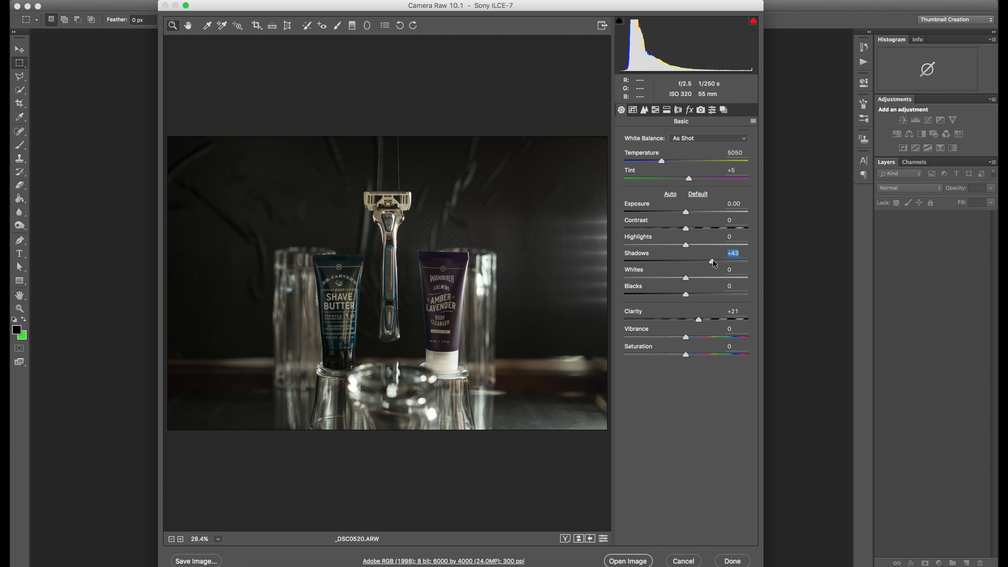
pyautogui.click(626, 561)
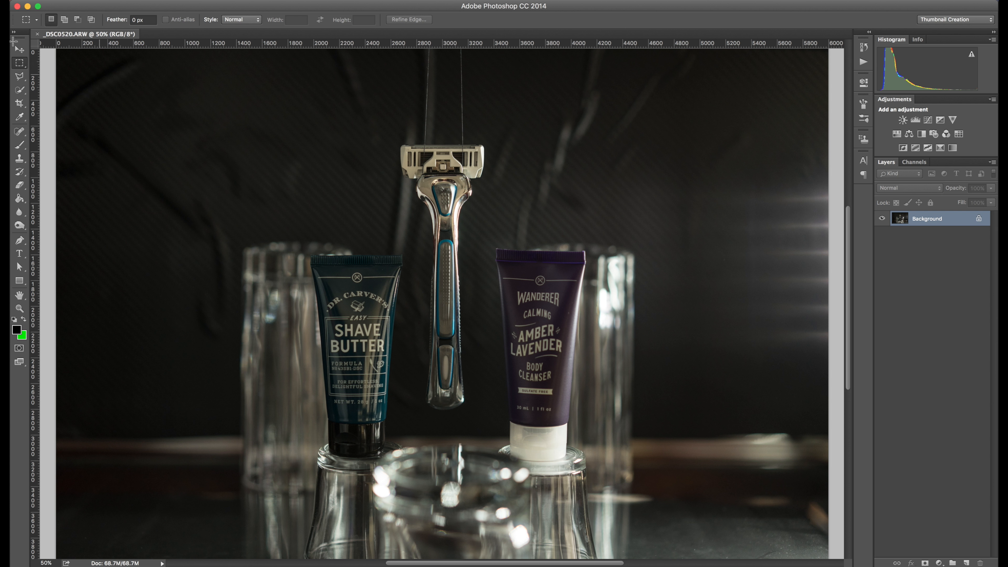
# - With the Patch tool, remove the right suspension string above the razor head by patching it from the adjacent background
pyautogui.click(19, 49)
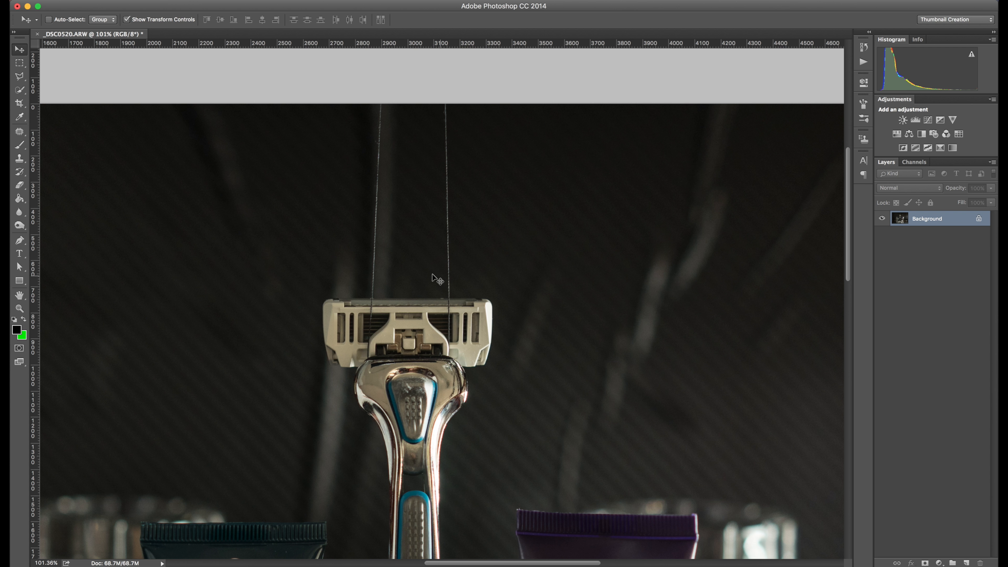
pyautogui.click(19, 135)
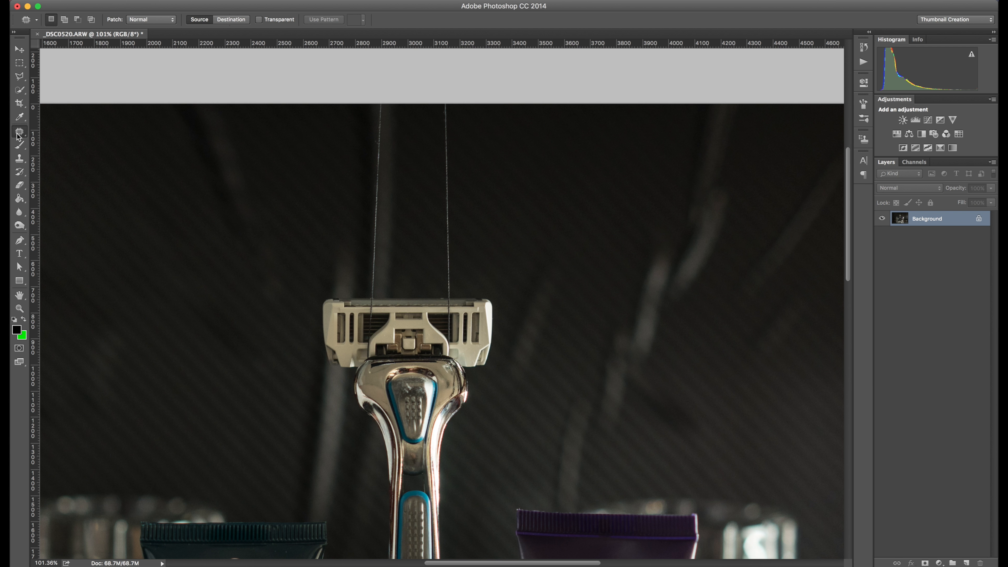
pyautogui.rightClick(18, 136)
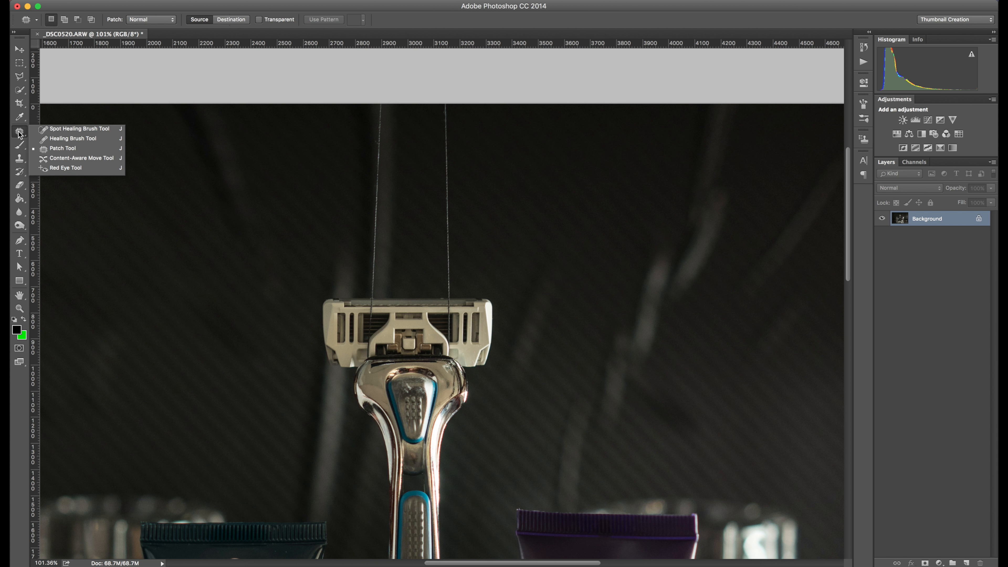
pyautogui.click(69, 150)
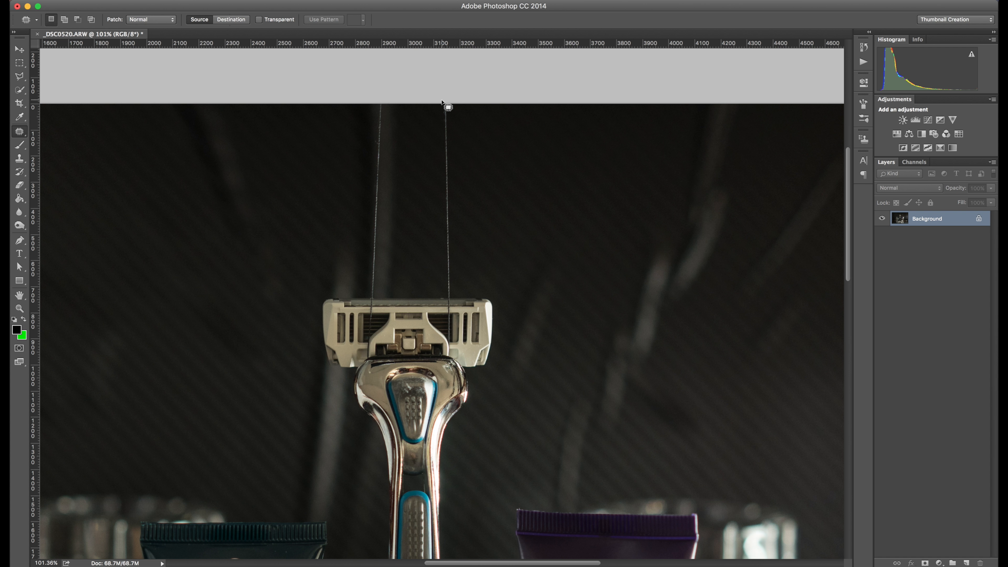
pyautogui.moveTo(450, 105)
pyautogui.mouseDown()
pyautogui.moveTo(456, 290)
pyautogui.moveTo(445, 296)
pyautogui.moveTo(437, 236)
pyautogui.moveTo(456, 108)
pyautogui.mouseUp()
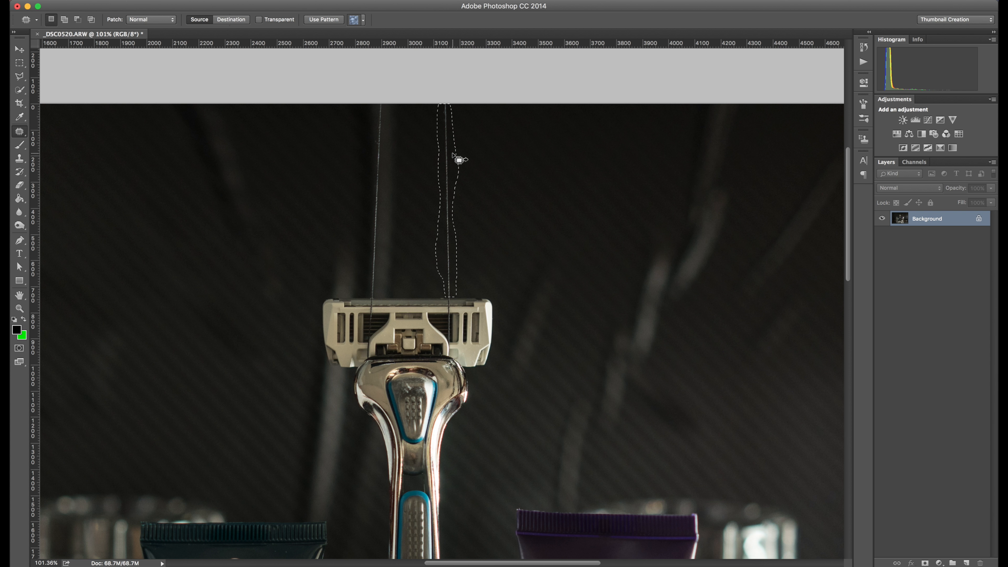
pyautogui.moveTo(452, 166); pyautogui.dragTo(470, 164)
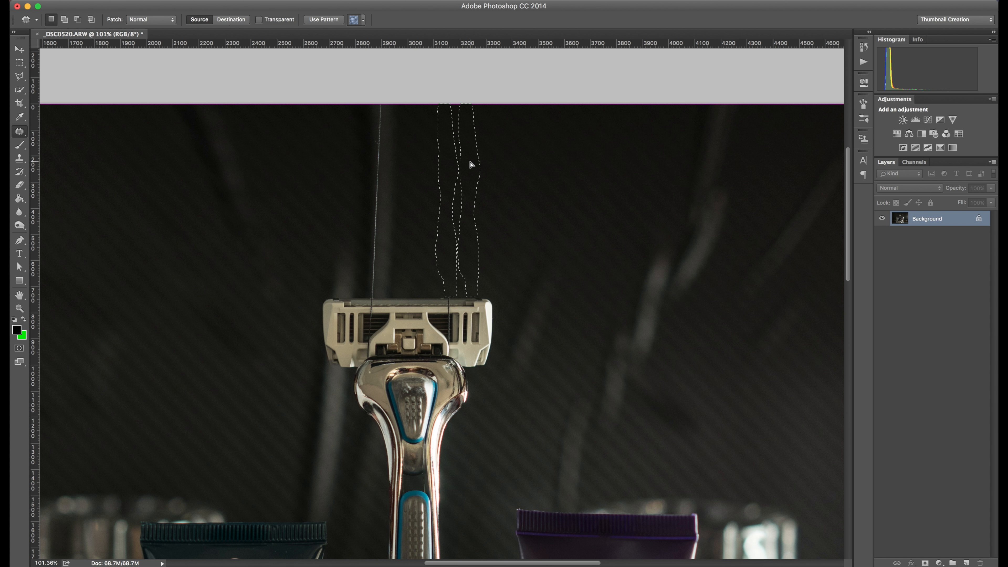
pyautogui.moveTo(469, 161); pyautogui.dragTo(469, 161)
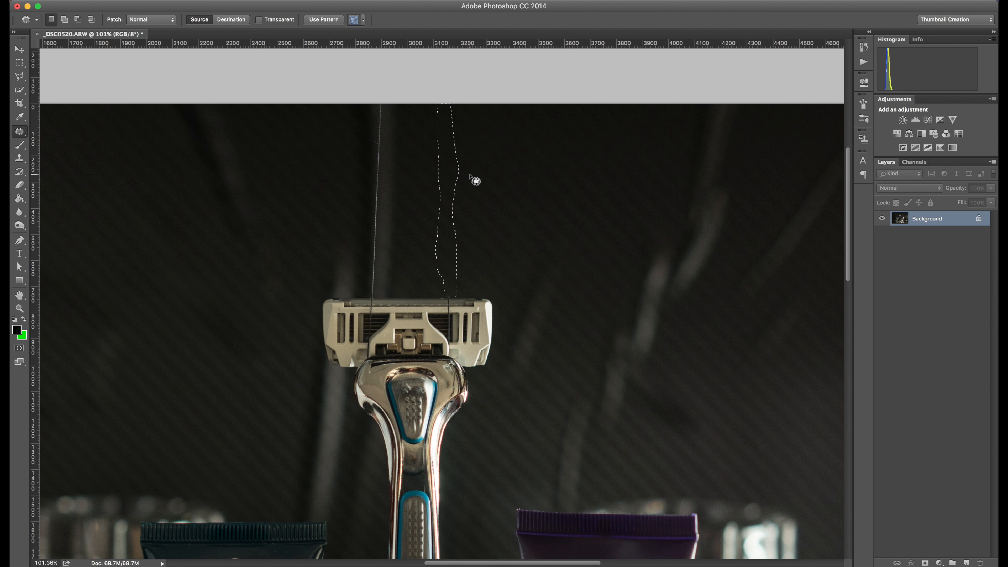
pyautogui.press('super+d')
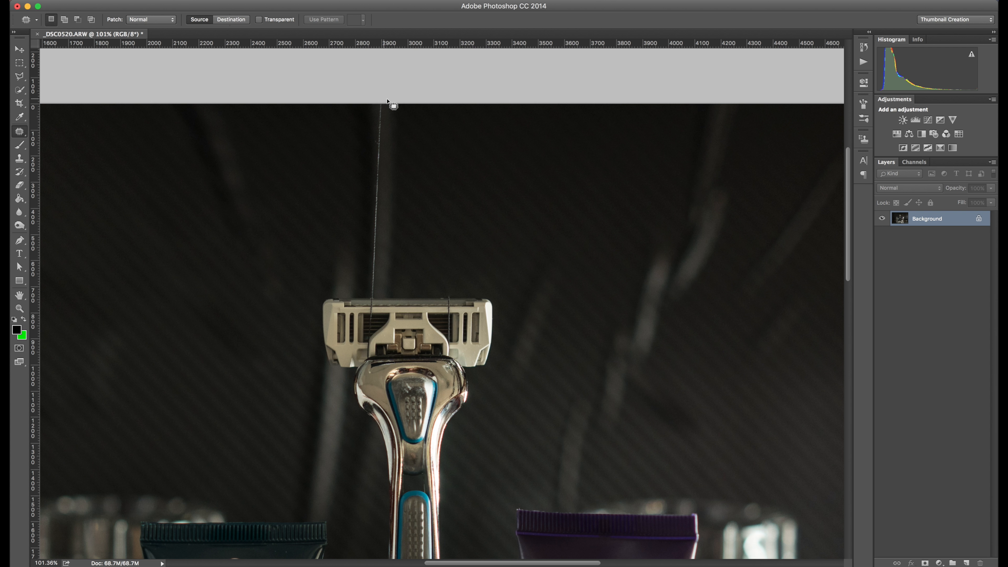
# - Patch out the left suspension string above the razor head with background from its right side
pyautogui.moveTo(389, 121)
pyautogui.mouseDown()
pyautogui.moveTo(393, 187)
pyautogui.moveTo(374, 295)
pyautogui.moveTo(365, 145)
pyautogui.moveTo(390, 103)
pyautogui.mouseUp()
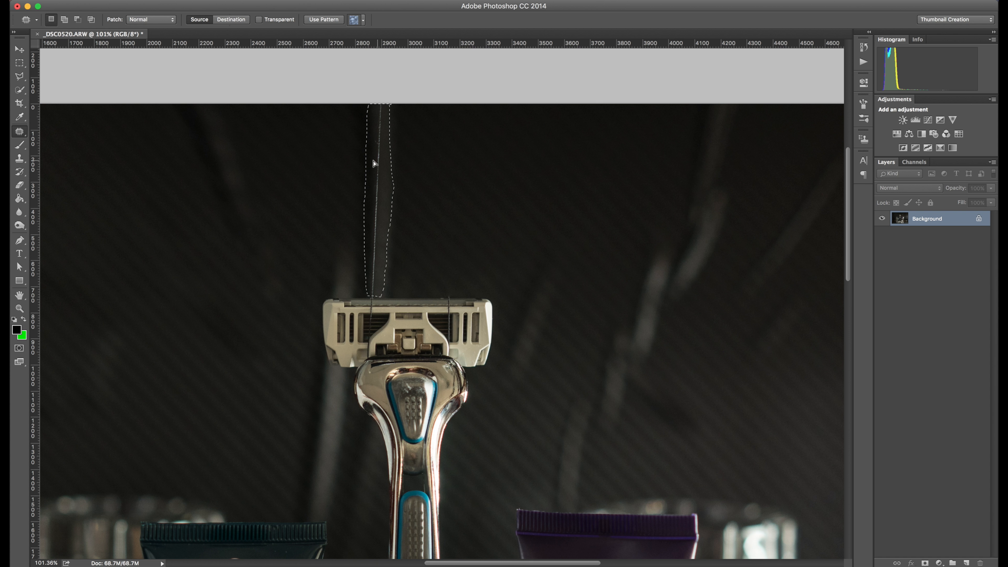
pyautogui.moveTo(365, 161); pyautogui.dragTo(411, 161)
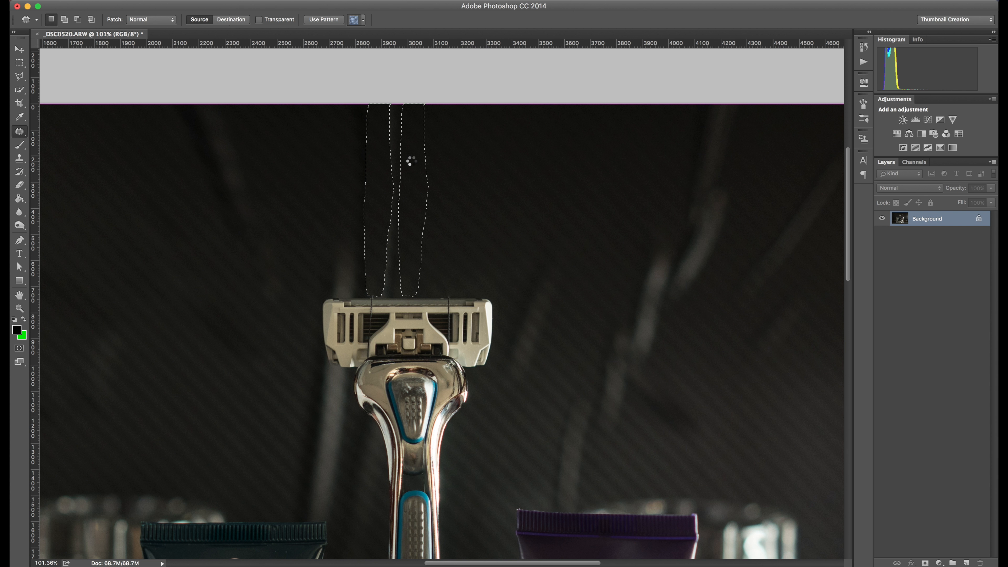
pyautogui.hotkey('ctrl', 'd')
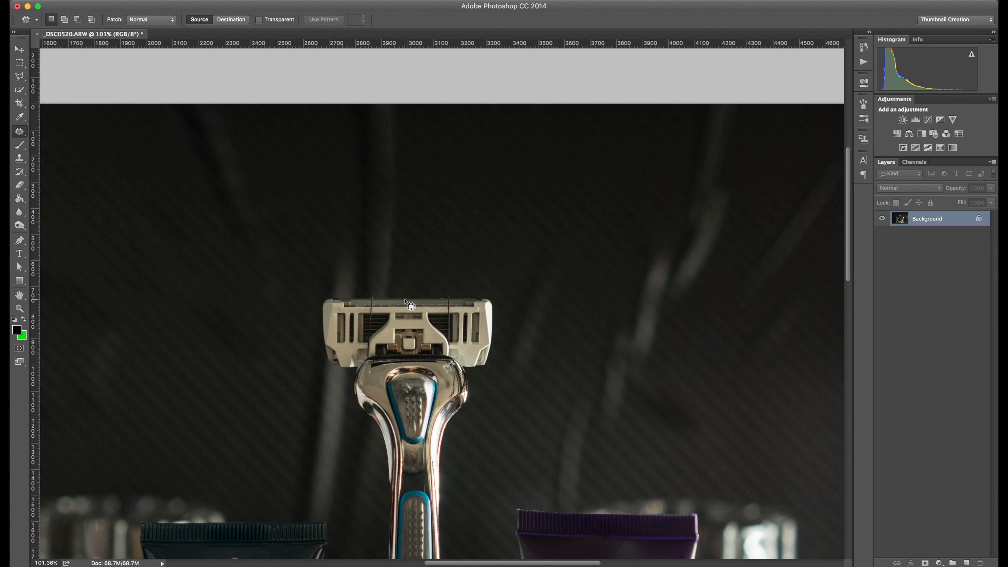
# - Switch to the Clone Stamp tool and reduce its brush size to 20 px
pyautogui.hscroll(-3, 393, 278)
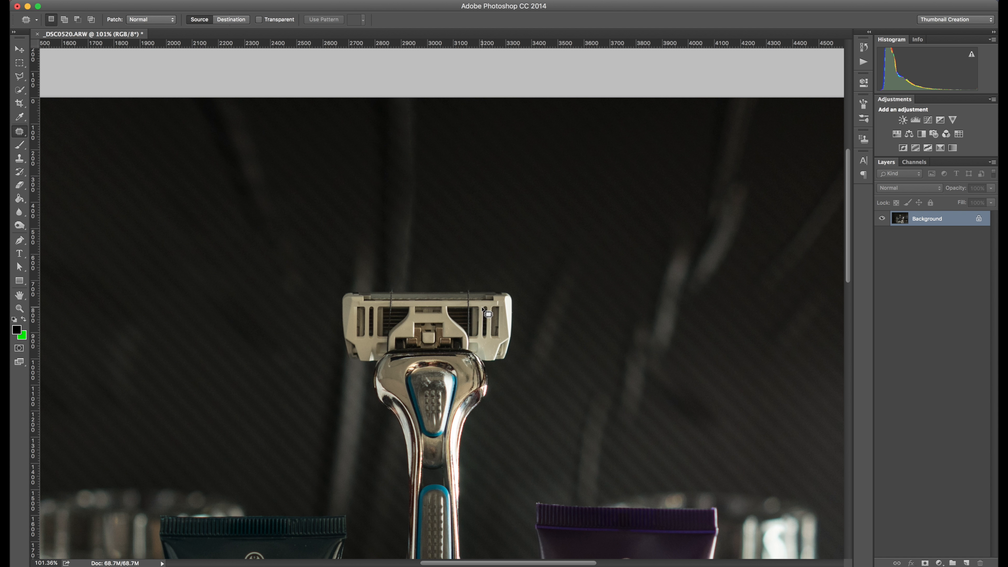
pyautogui.scroll(5, 487, 313)
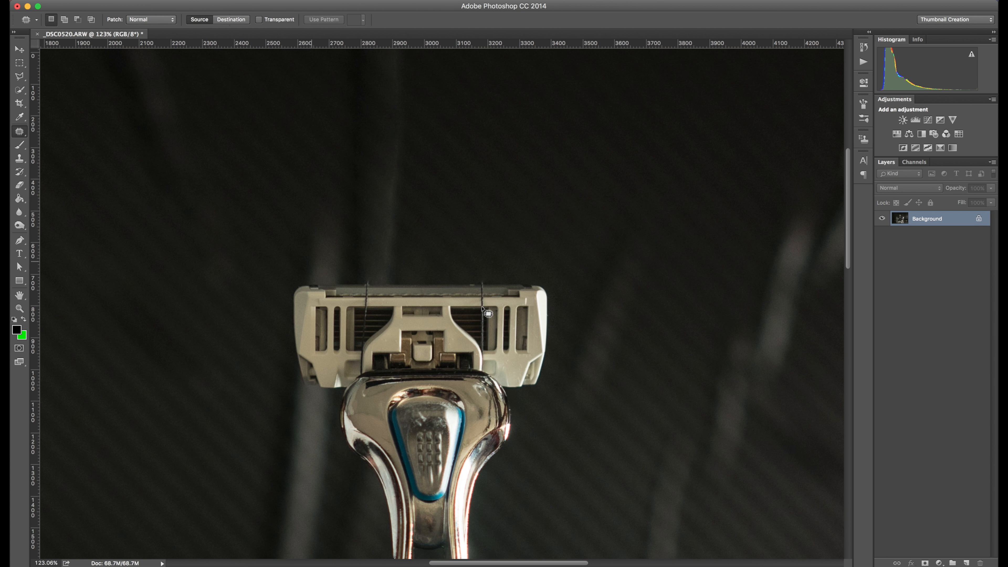
pyautogui.scroll(6, 488, 314)
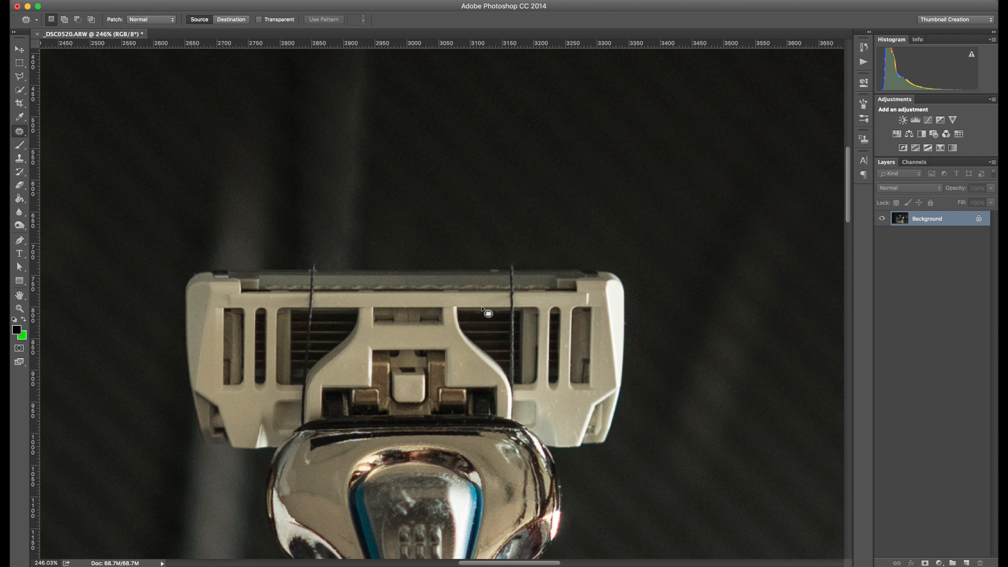
pyautogui.scroll(2, 487, 314)
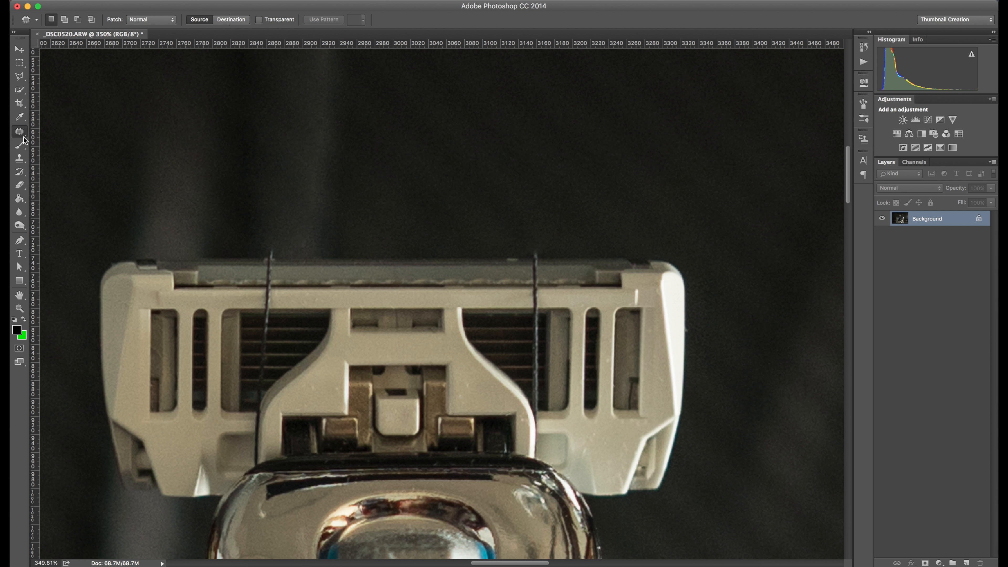
pyautogui.click(20, 159)
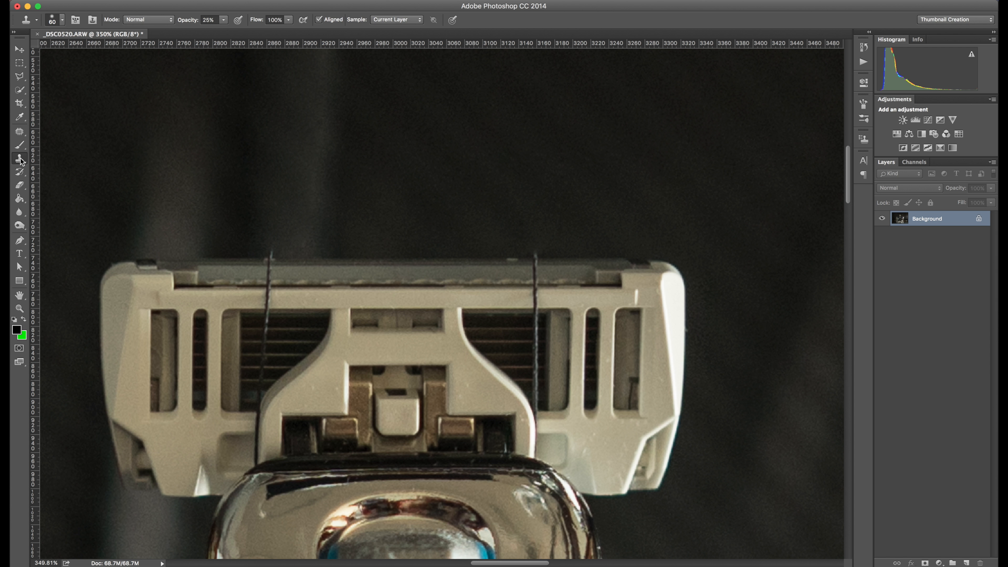
pyautogui.press('[')
pyautogui.press('[')
pyautogui.press('[')
pyautogui.press('[')
pyautogui.press('[')
pyautogui.press('[')
pyautogui.click(62, 20)
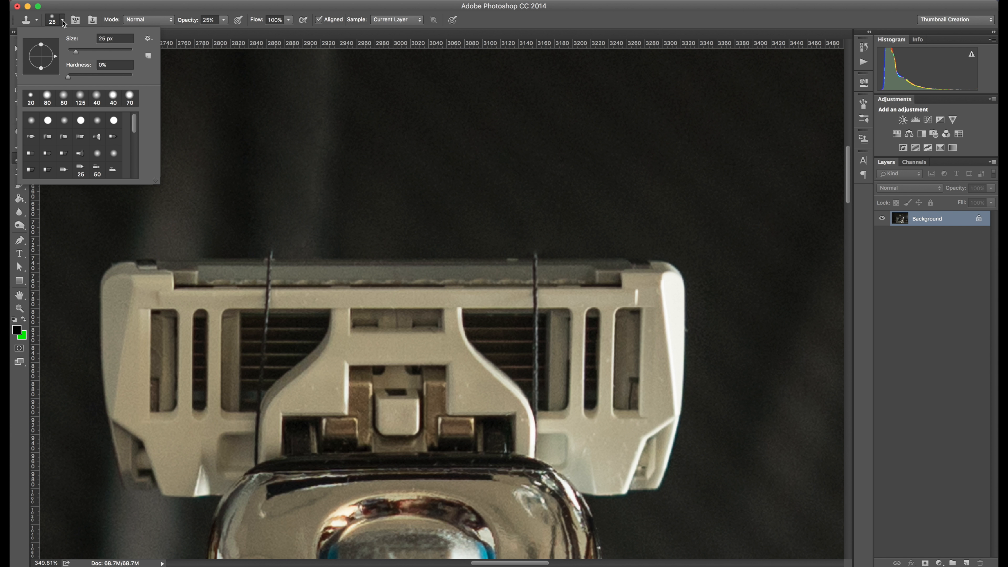
pyautogui.click(62, 20)
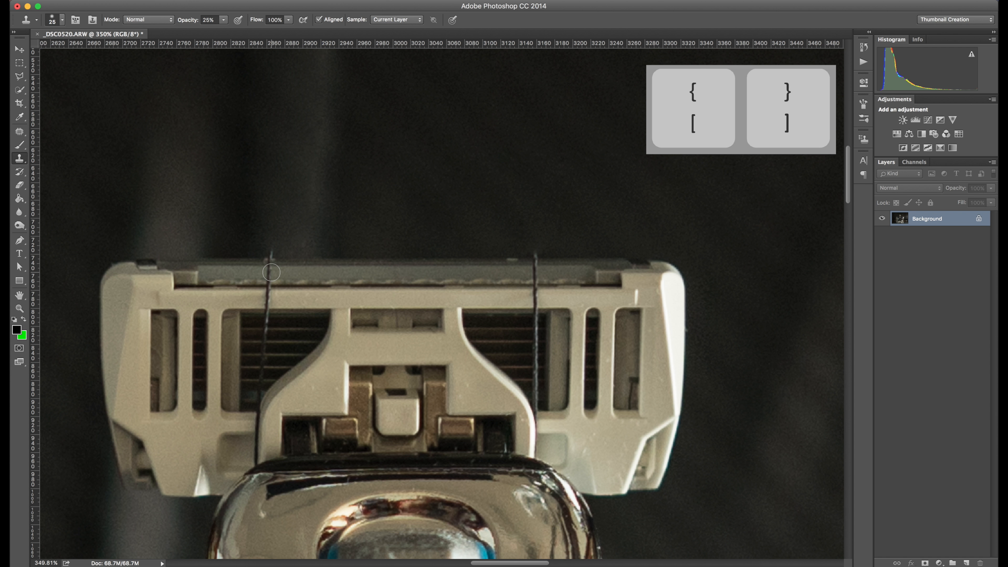
pyautogui.press(']')
pyautogui.press('[')
pyautogui.press('[')
# - Sample the cartridge's top edge beside the left string and clone a stroke over the string
pyautogui.press('alt')
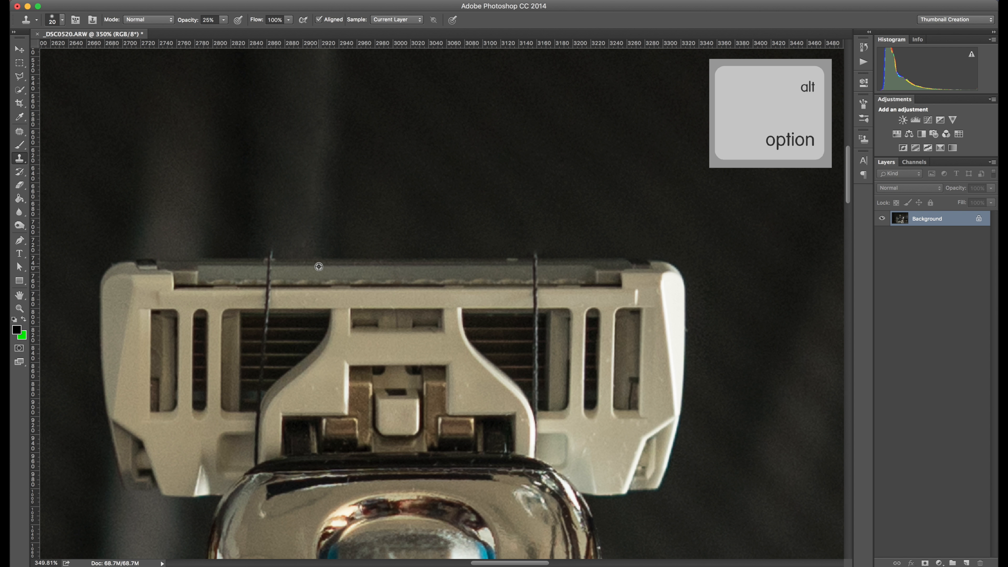
pyautogui.keyDown('alt'); pyautogui.click(319, 267); pyautogui.keyUp('alt')
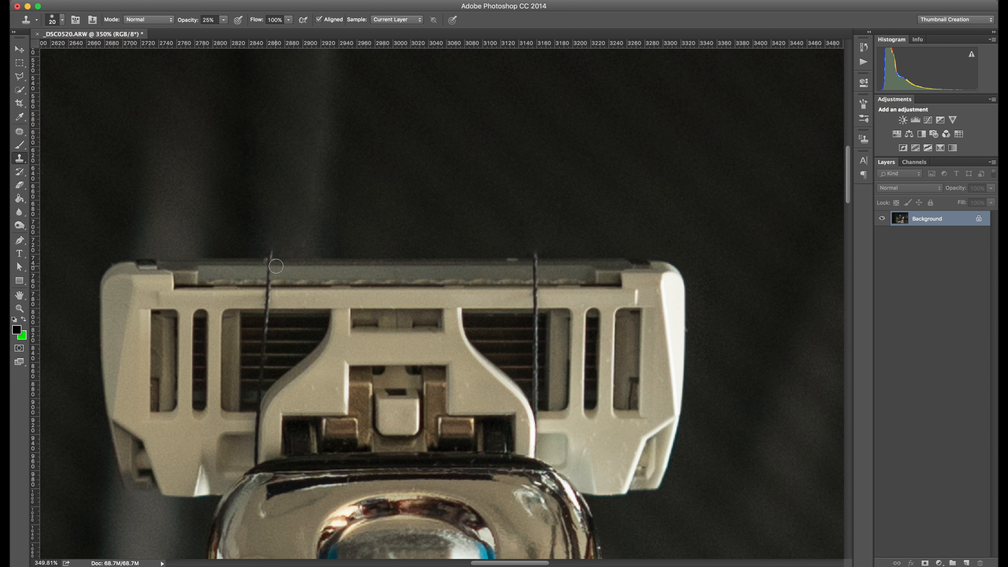
pyautogui.moveTo(277, 266)
pyautogui.mouseDown()
pyautogui.moveTo(264, 267)
pyautogui.moveTo(276, 267)
pyautogui.mouseUp()
# - Set the clone opacity to 100% and paint out the left string where it meets the cartridge top
pyautogui.click(224, 21)
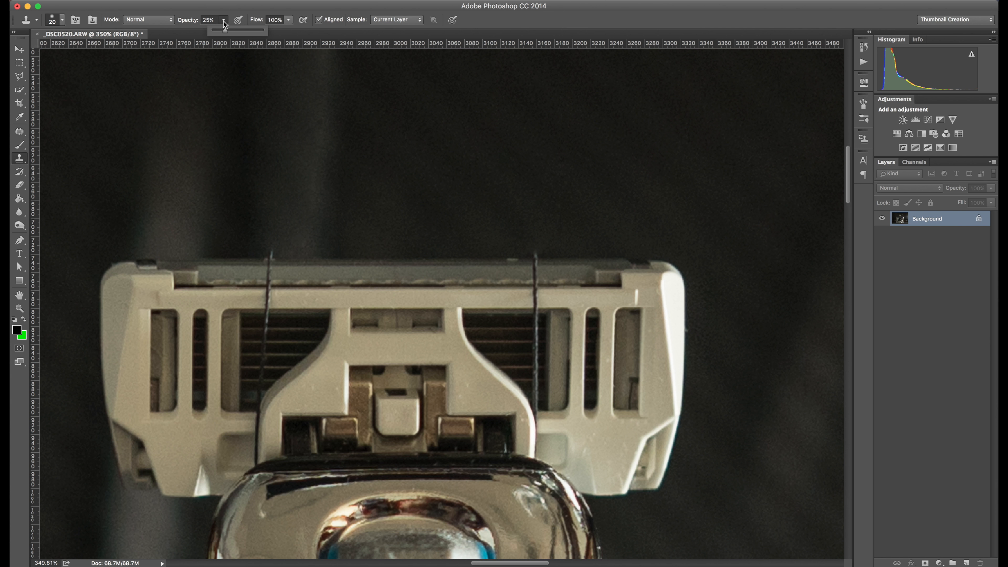
pyautogui.moveTo(227, 30); pyautogui.dragTo(262, 30)
pyautogui.click(224, 21)
pyautogui.click(270, 265)
pyautogui.moveTo(268, 272); pyautogui.dragTo(276, 280)
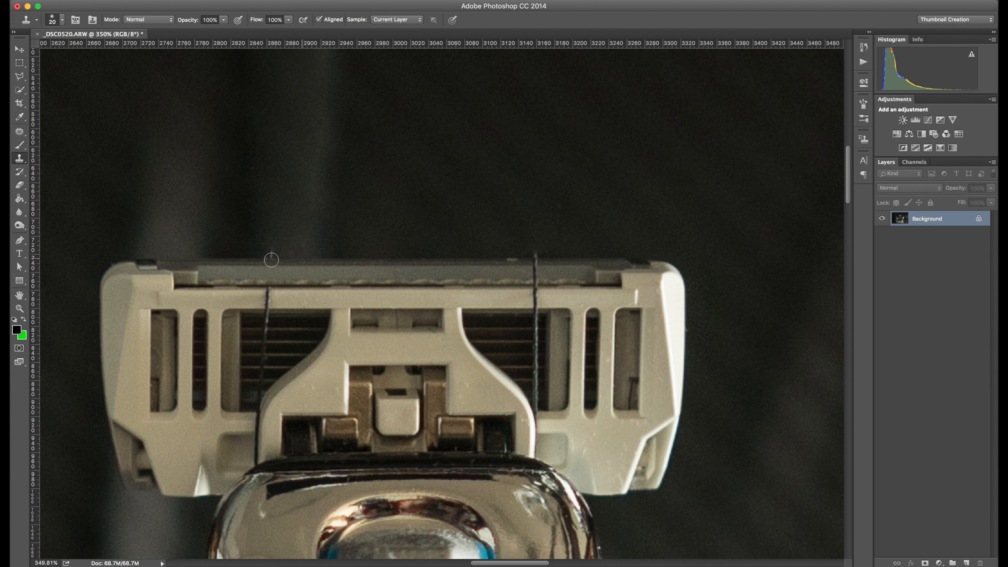
pyautogui.moveTo(272, 259); pyautogui.dragTo(274, 238)
# - Clone over the right string where it crosses the cartridge's top edge
pyautogui.hscroll(1, 390, 287)
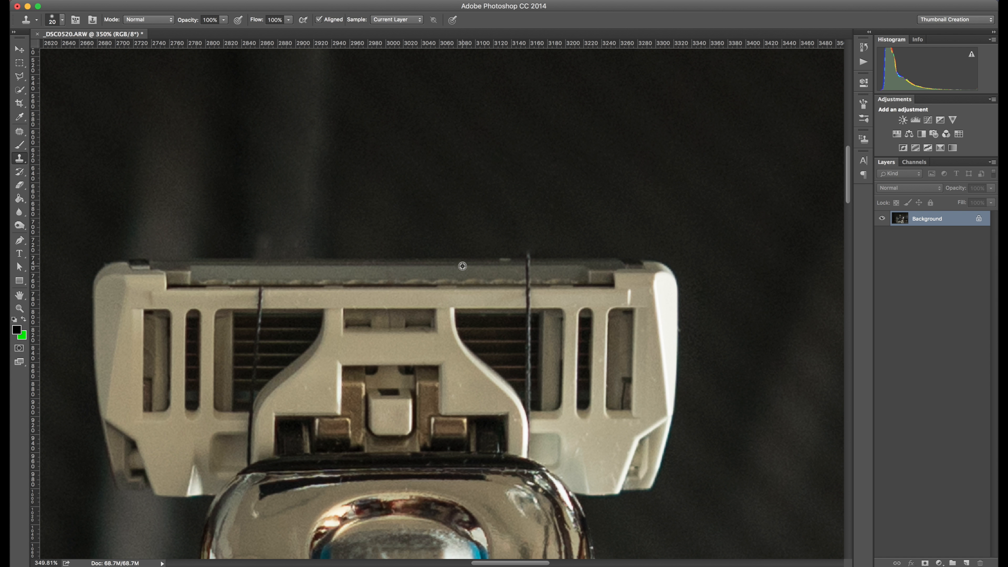
pyautogui.click(527, 265)
pyautogui.moveTo(527, 263)
pyautogui.mouseDown()
pyautogui.moveTo(527, 253)
pyautogui.moveTo(527, 285)
pyautogui.mouseUp()
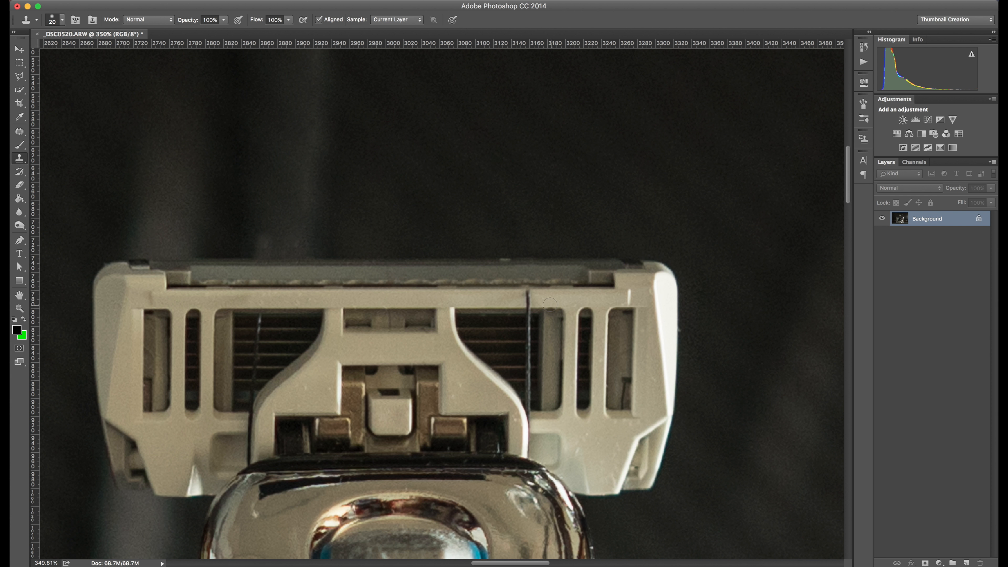
# - Use the Spot Healing Brush at 15 px to erase the left string running down the cartridge's center piece
pyautogui.scroll(-2, 527, 306)
pyautogui.hscroll(-2, 528, 305)
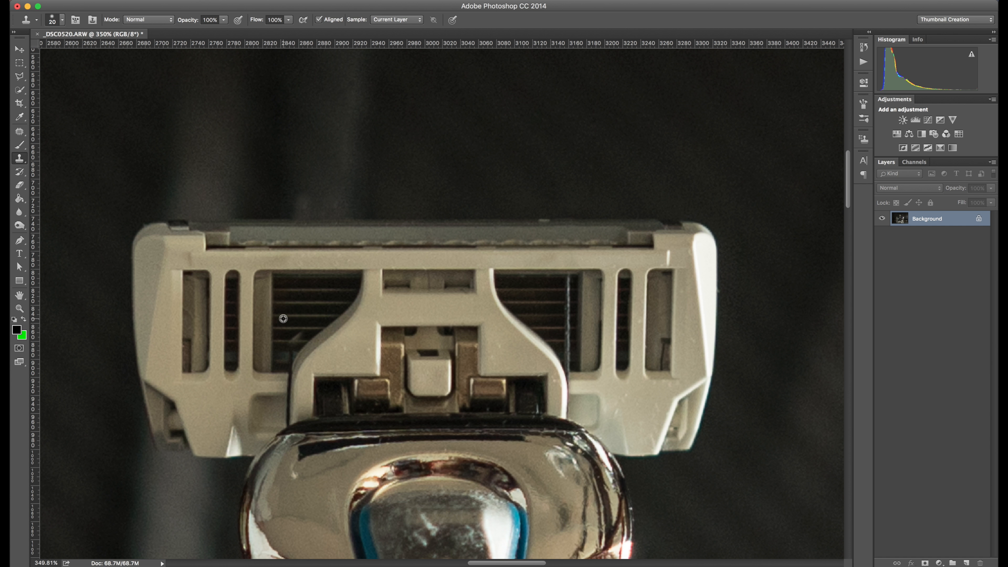
pyautogui.scroll(-2, 524, 322)
pyautogui.hscroll(-3, 524, 322)
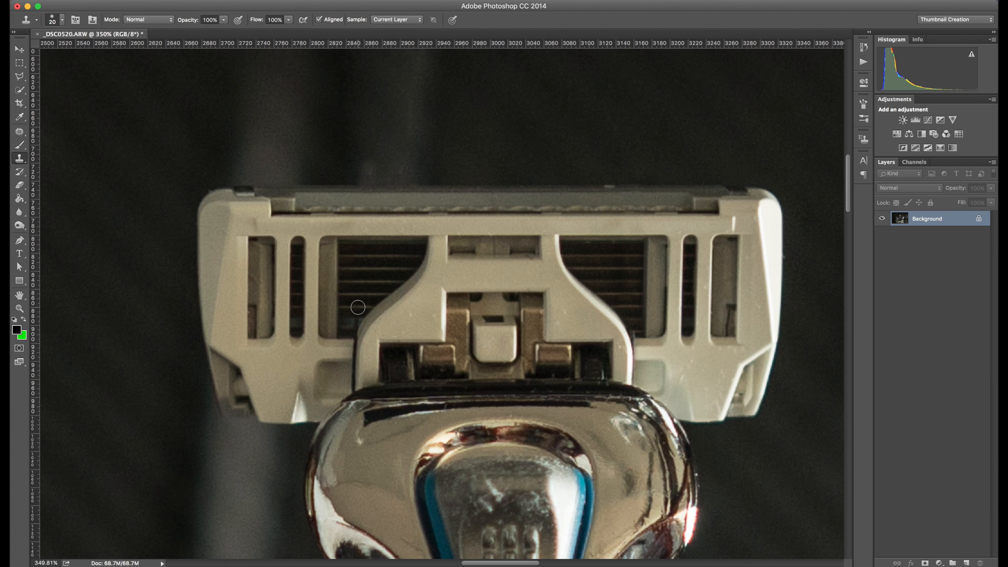
pyautogui.scroll(2, 377, 306)
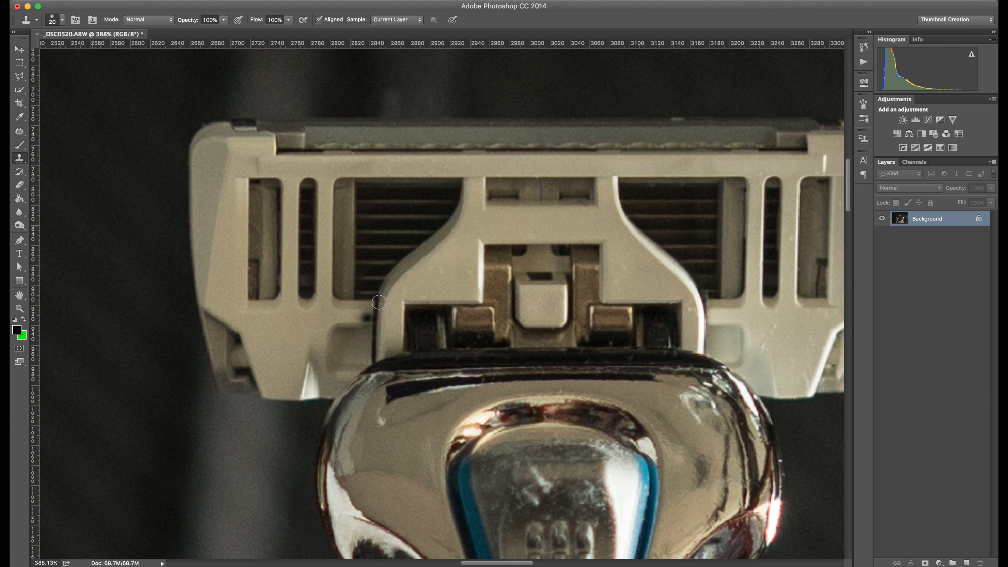
pyautogui.scroll(1, 376, 308)
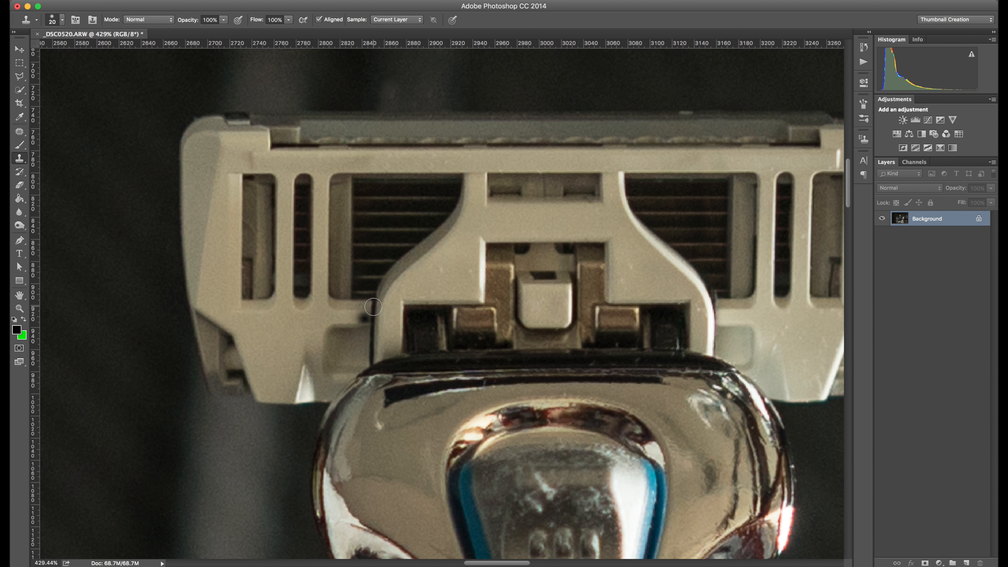
pyautogui.click(18, 133)
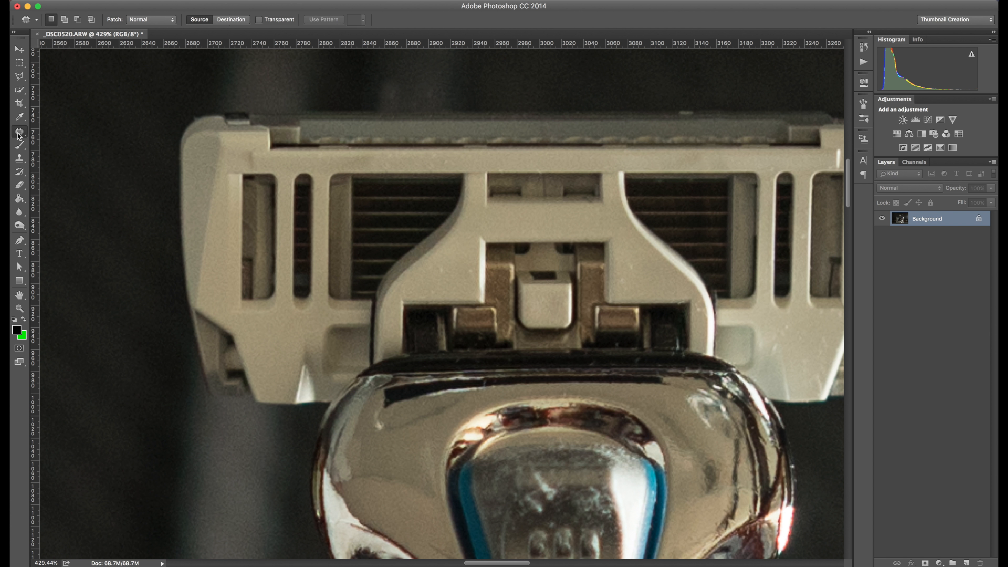
pyautogui.click(79, 129)
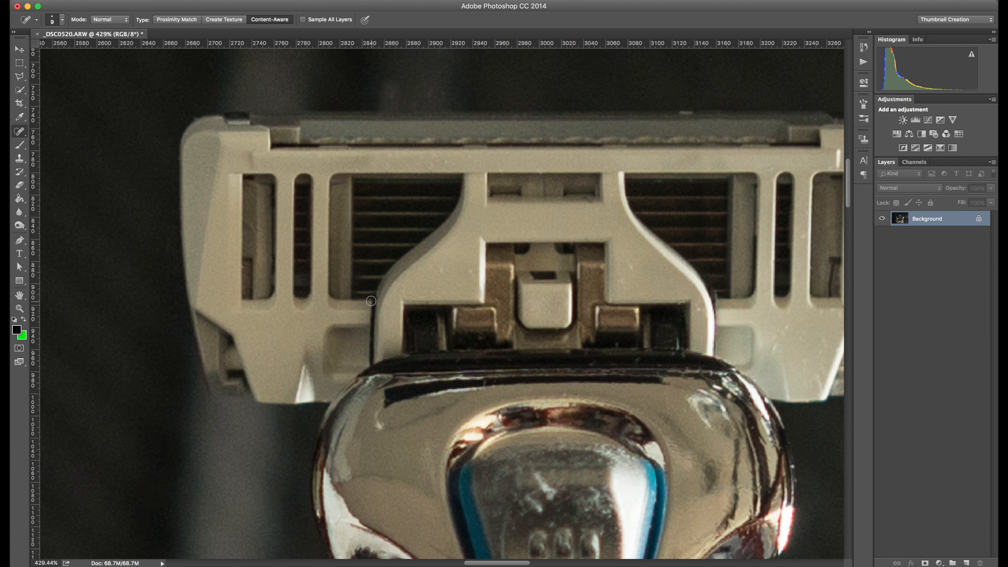
pyautogui.press(']')
pyautogui.moveTo(373, 299); pyautogui.dragTo(372, 359)
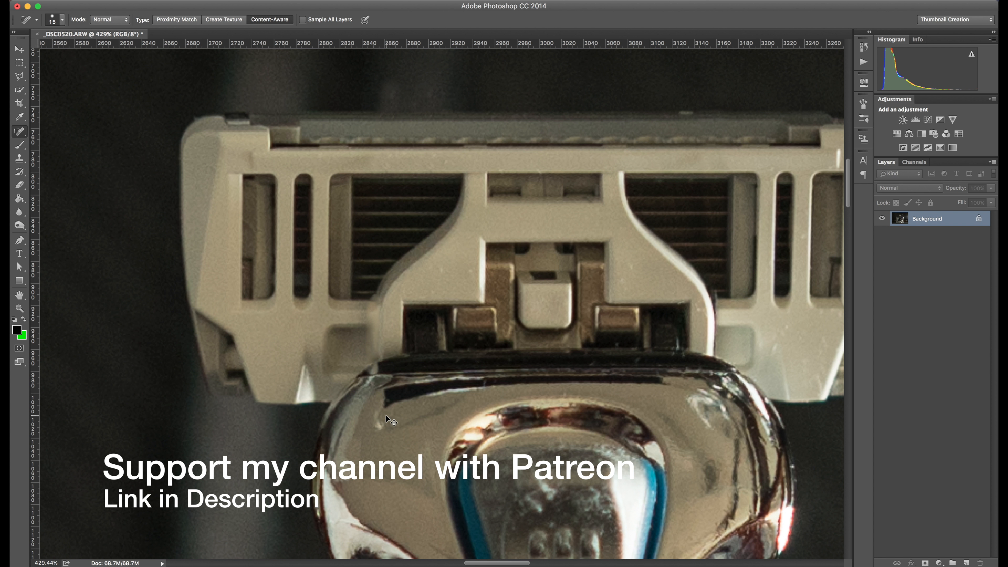
pyautogui.press('super+z')
pyautogui.moveTo(364, 322)
pyautogui.mouseDown()
pyautogui.moveTo(387, 323)
pyautogui.moveTo(361, 317)
pyautogui.moveTo(382, 318)
pyautogui.moveTo(368, 304)
pyautogui.mouseUp()
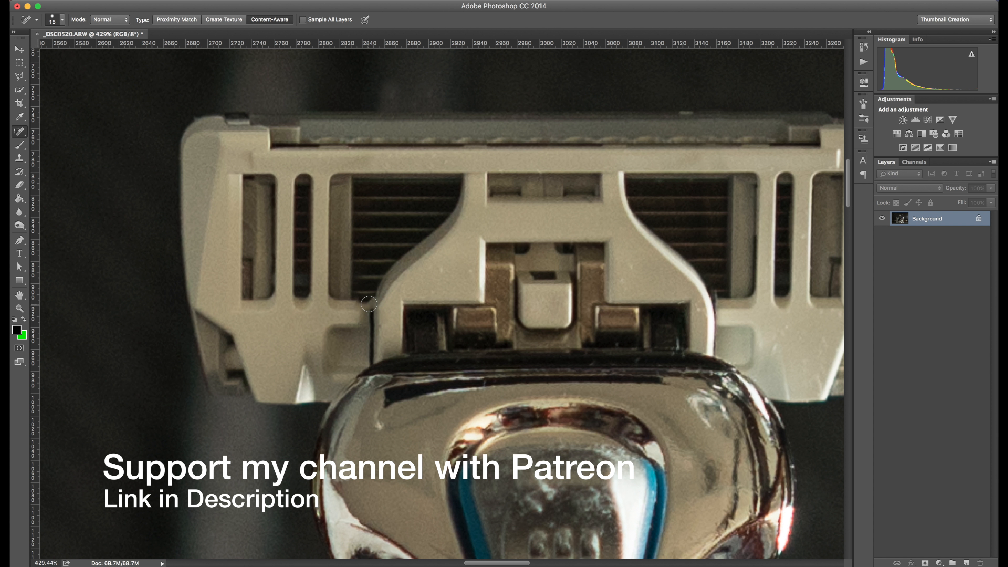
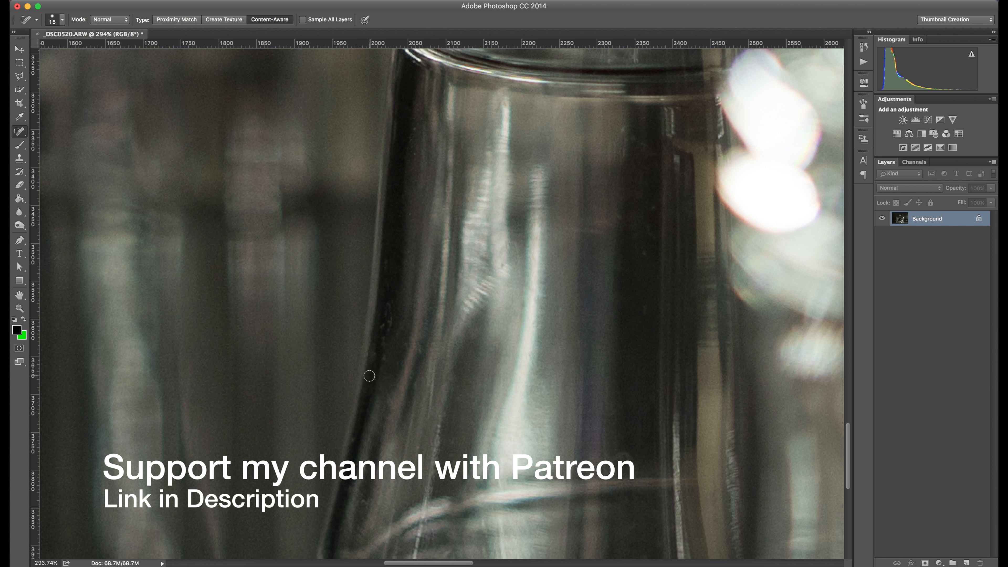
# - Spot-heal a small blemish on the razor handle's lower grip
pyautogui.scroll(3, 349, 321)
pyautogui.hscroll(2, 349, 321)
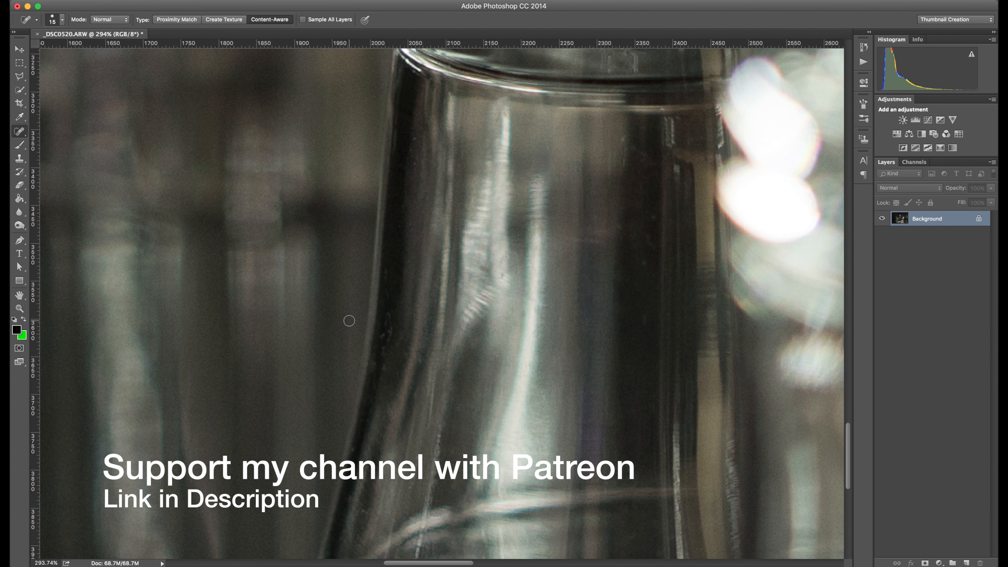
pyautogui.scroll(2, 387, 247)
pyautogui.hscroll(1, 386, 247)
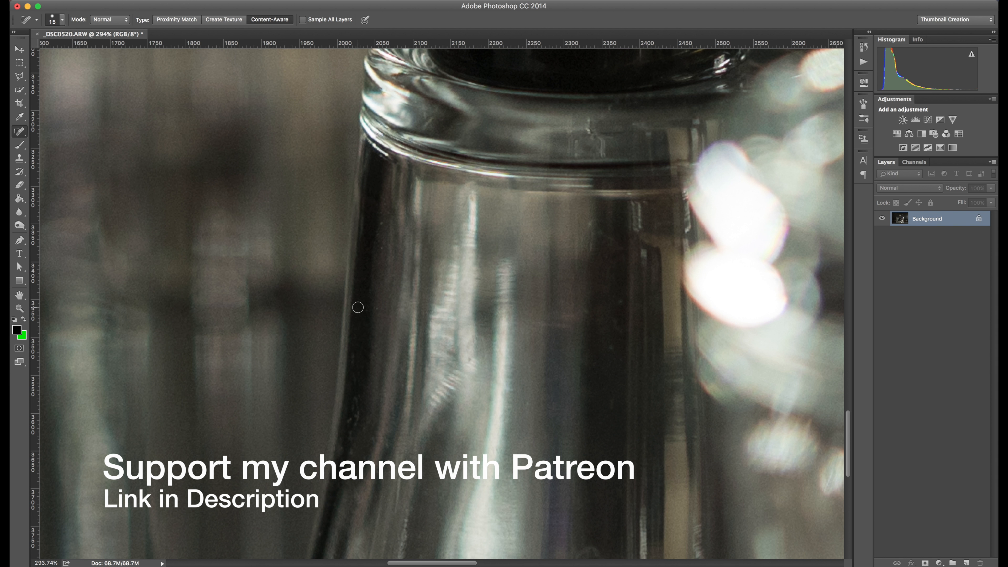
pyautogui.scroll(15, 379, 223)
pyautogui.hscroll(3, 379, 223)
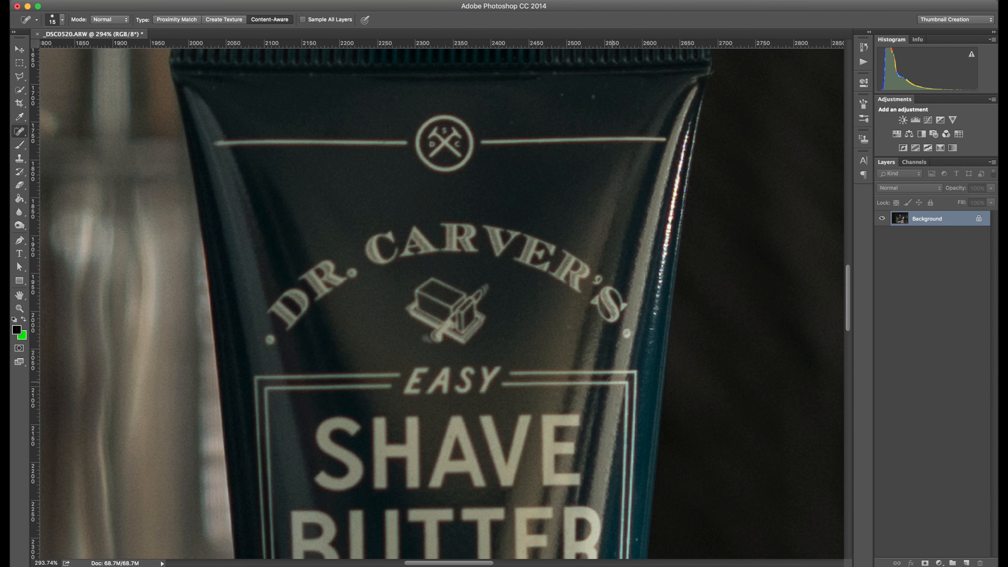
pyautogui.scroll(8, 630, 503)
pyautogui.scroll(-15, 438, 315)
pyautogui.hscroll(12, 439, 315)
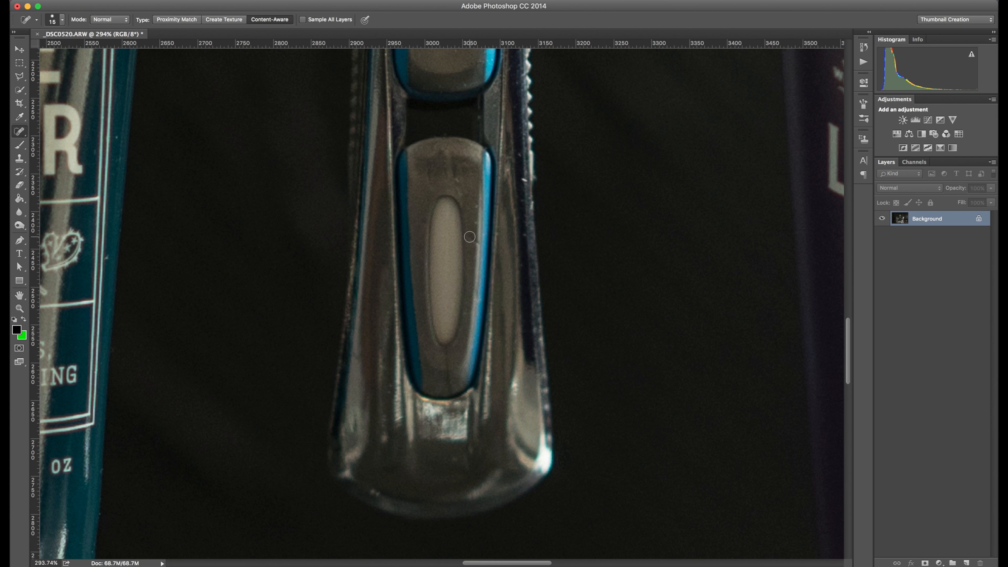
pyautogui.moveTo(467, 234)
pyautogui.mouseDown()
pyautogui.moveTo(483, 249)
pyautogui.moveTo(466, 234)
pyautogui.moveTo(467, 256)
pyautogui.mouseUp()
# - Enlarge the Spot Healing Brush to 25 px and remove dust spots on the glass beside the products
pyautogui.scroll(2, 468, 235)
pyautogui.scroll(-20, 342, 462)
pyautogui.hscroll(15, 342, 462)
pyautogui.press(']')
pyautogui.press(']')
pyautogui.moveTo(606, 426); pyautogui.dragTo(594, 387)
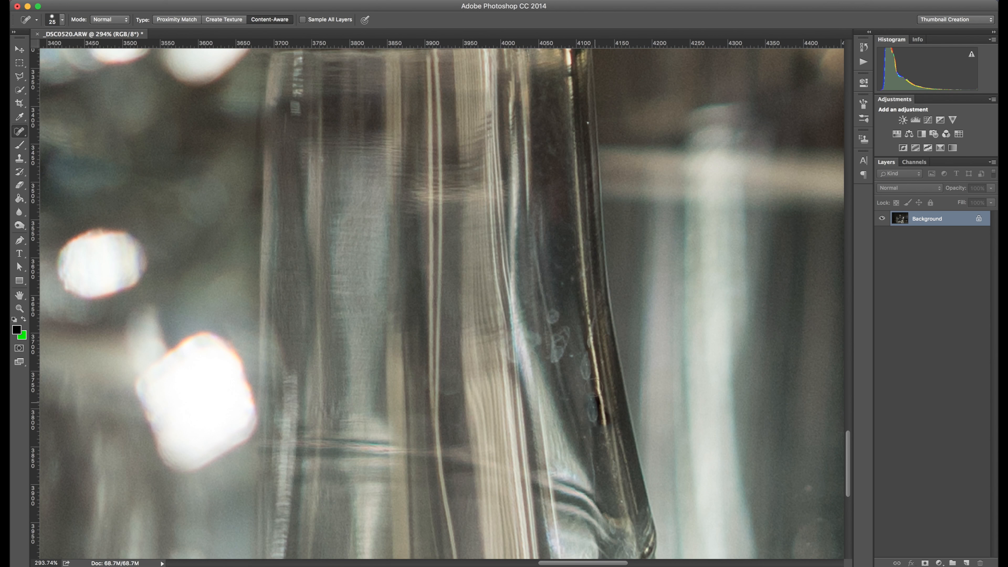
pyautogui.hscroll(5, 589, 359)
pyautogui.scroll(-1, 588, 359)
pyautogui.moveTo(432, 301); pyautogui.dragTo(427, 321)
pyautogui.click(407, 297)
pyautogui.click(379, 323)
pyautogui.click(450, 334)
# - Crop the photo to a narrower frame about 3594 px wide, trimming the sides around the products
pyautogui.hscroll(7, 450, 335)
pyautogui.scroll(-3, 450, 335)
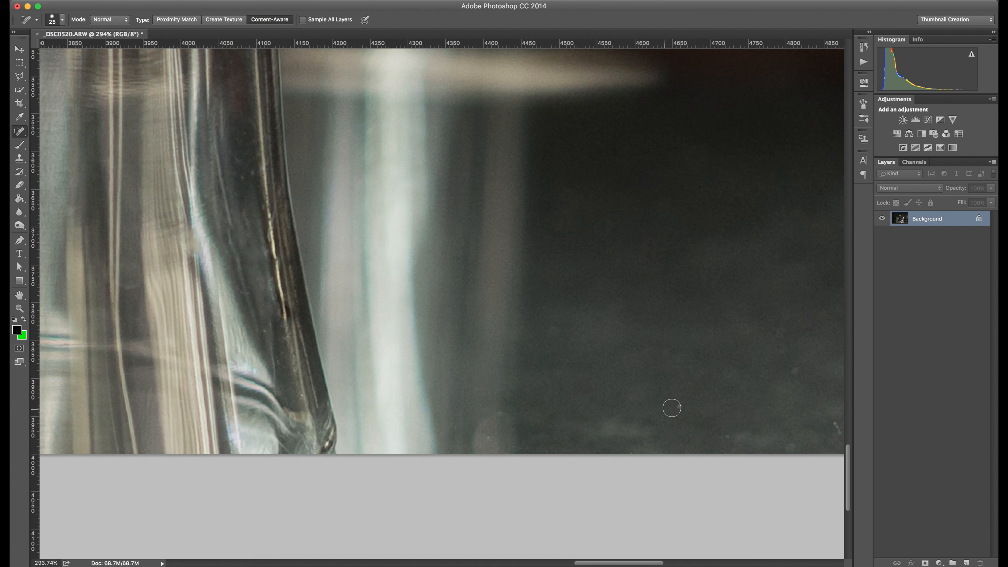
pyautogui.press('super+0')
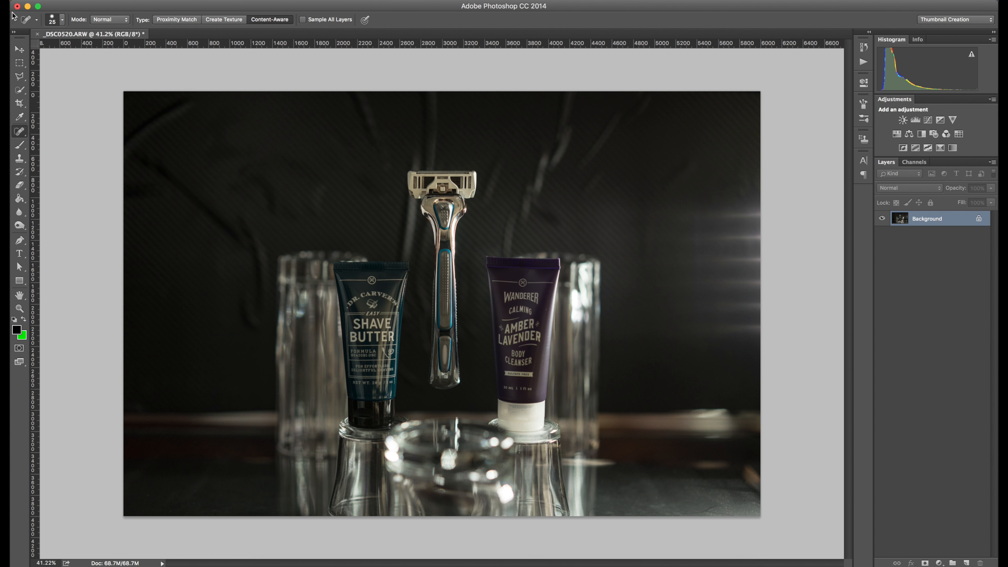
pyautogui.click(19, 50)
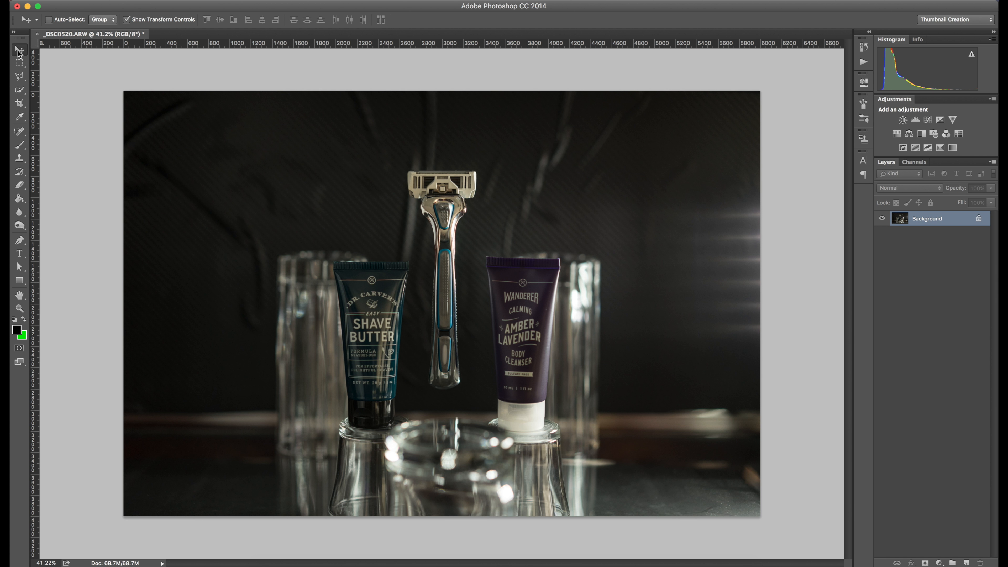
pyautogui.click(19, 103)
pyautogui.moveTo(125, 304); pyautogui.dragTo(252, 304)
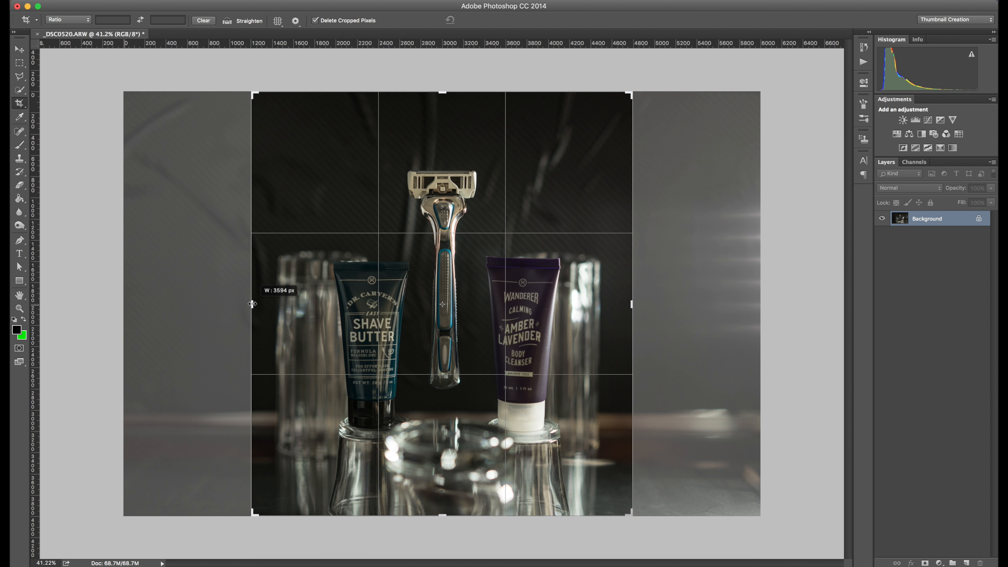
pyautogui.moveTo(253, 303); pyautogui.dragTo(252, 304)
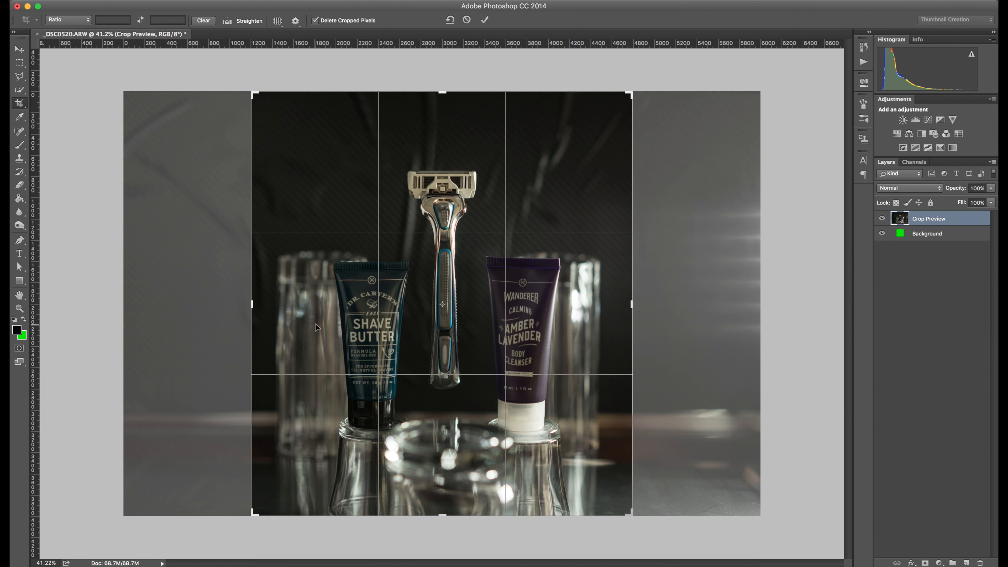
pyautogui.press('Return')
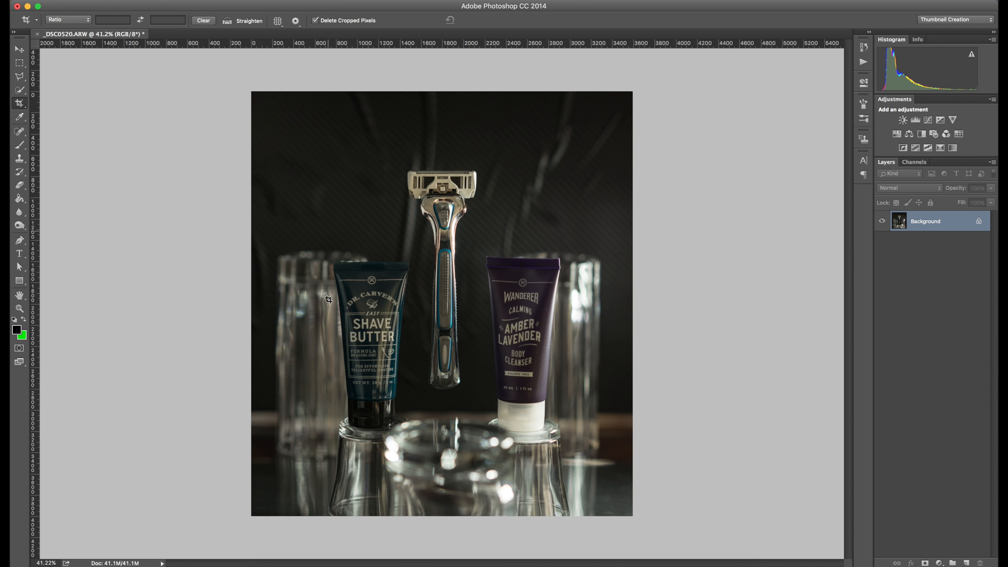
# - Duplicate the Background layer as Background copy
pyautogui.click(20, 50)
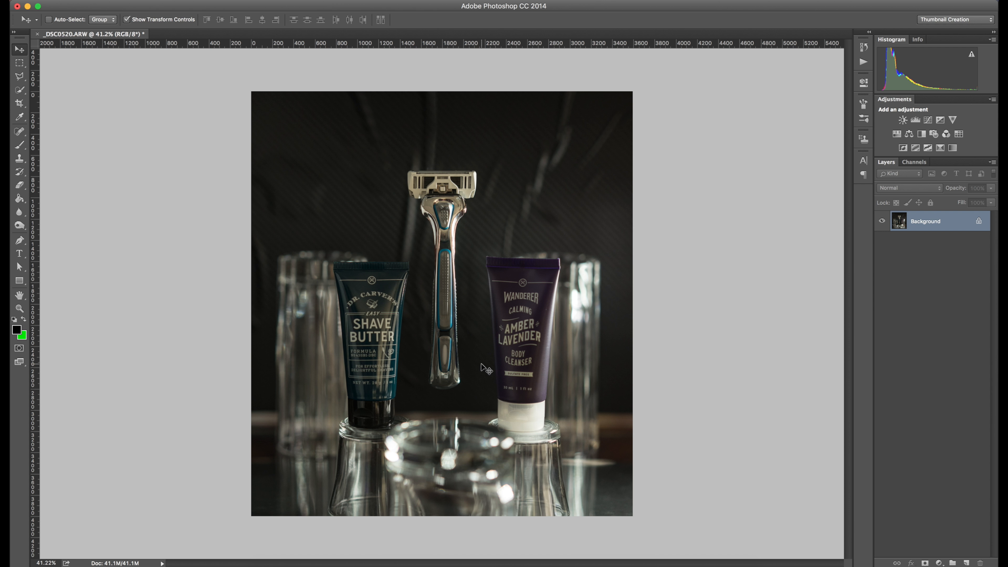
pyautogui.rightClick(928, 232)
pyautogui.click(887, 251)
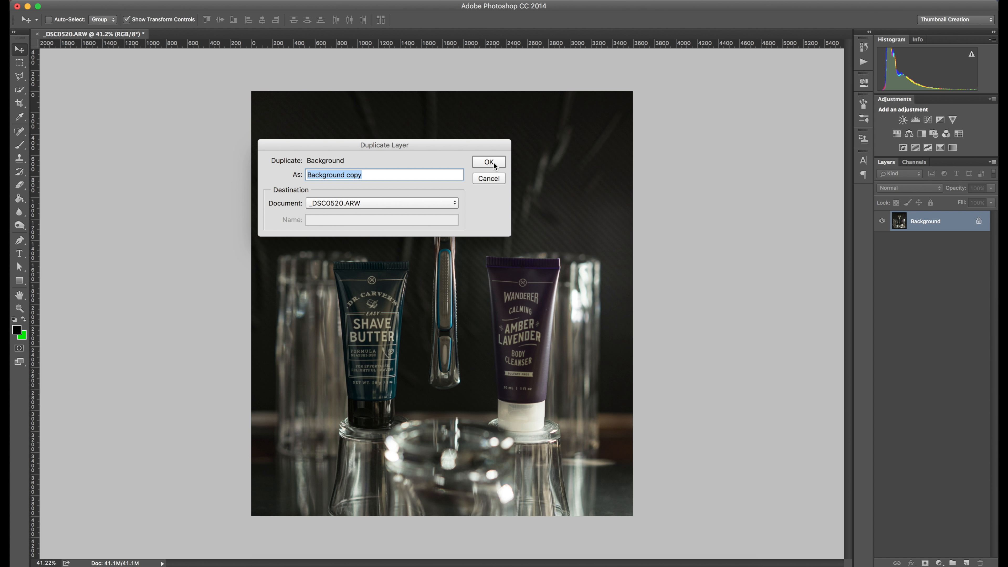
pyautogui.click(490, 162)
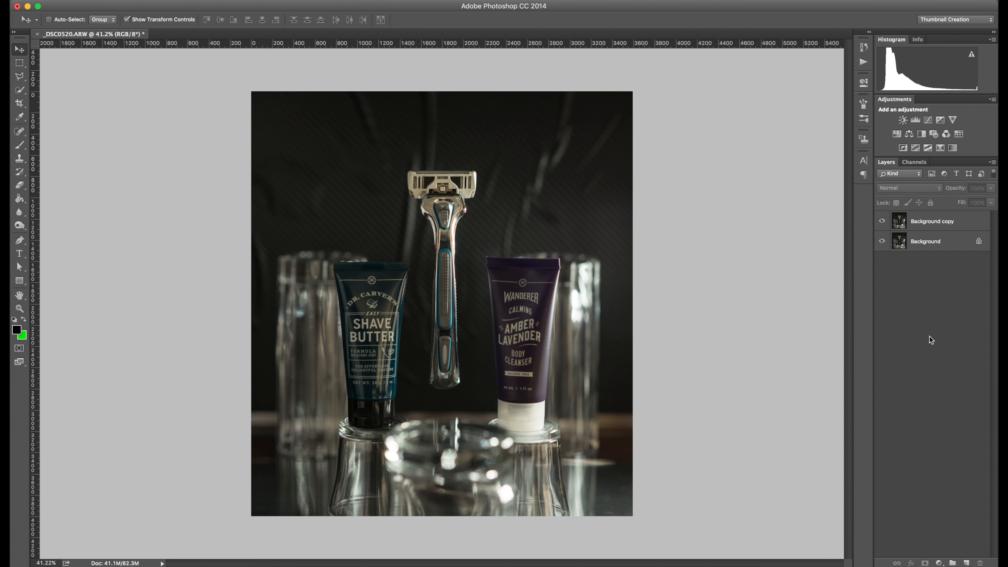
# - Add a Levels adjustment layer beneath the hidden Background copy and darken its midtones to 0.63
pyautogui.click(914, 120)
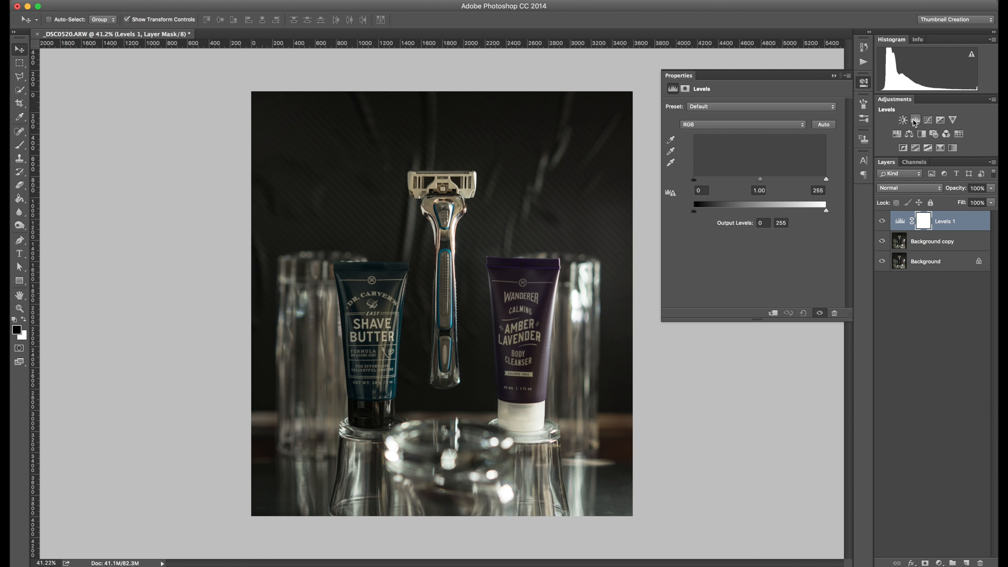
pyautogui.click(882, 242)
pyautogui.moveTo(956, 225); pyautogui.dragTo(941, 243)
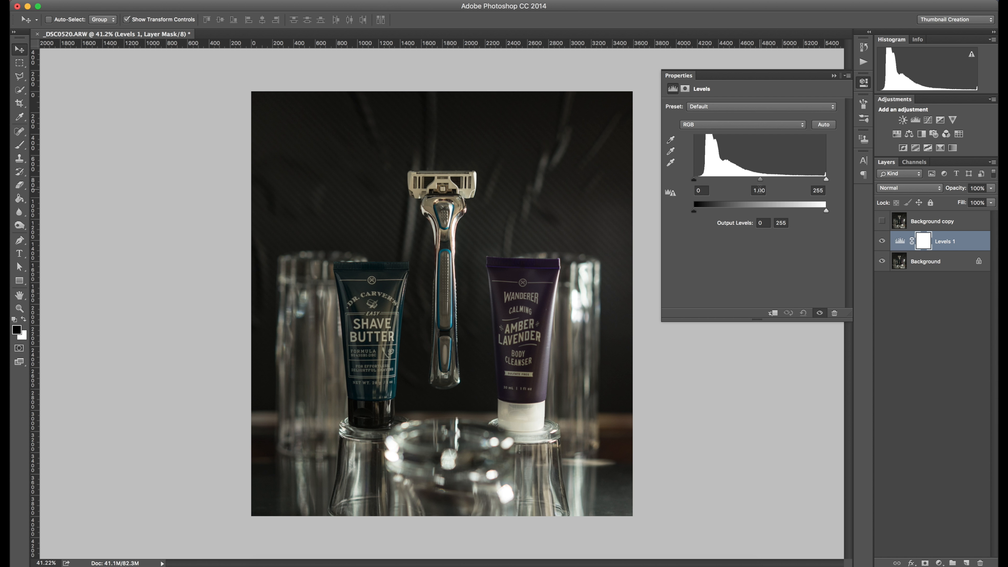
pyautogui.moveTo(760, 179); pyautogui.dragTo(781, 179)
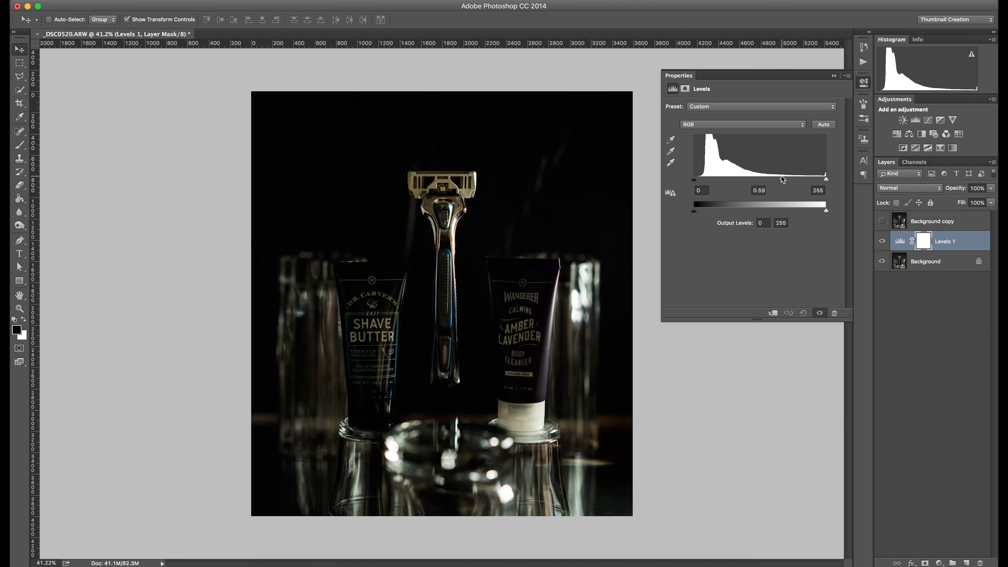
pyautogui.moveTo(782, 179); pyautogui.dragTo(780, 179)
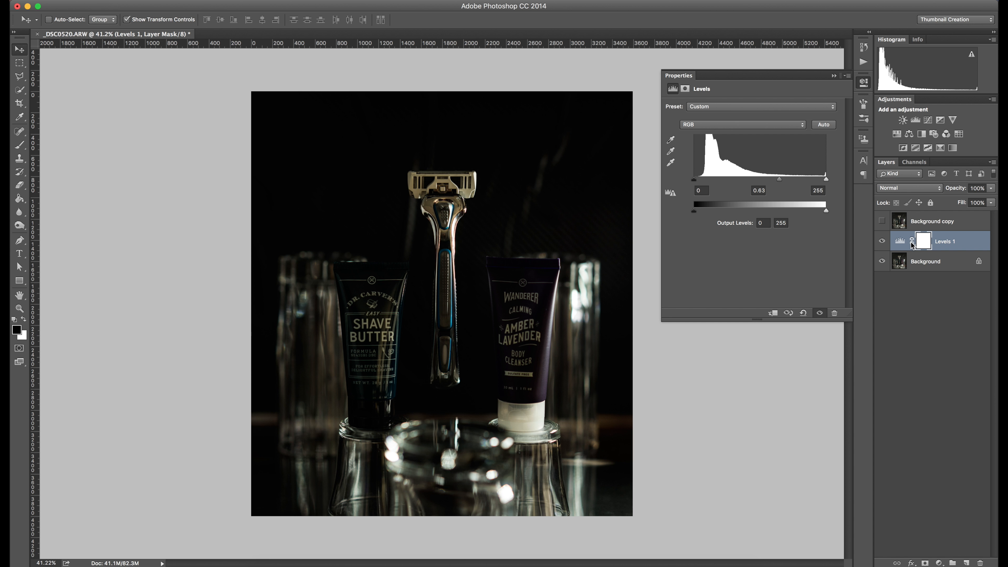
# - Select the Background copy layer and make it visible again
pyautogui.click(931, 226)
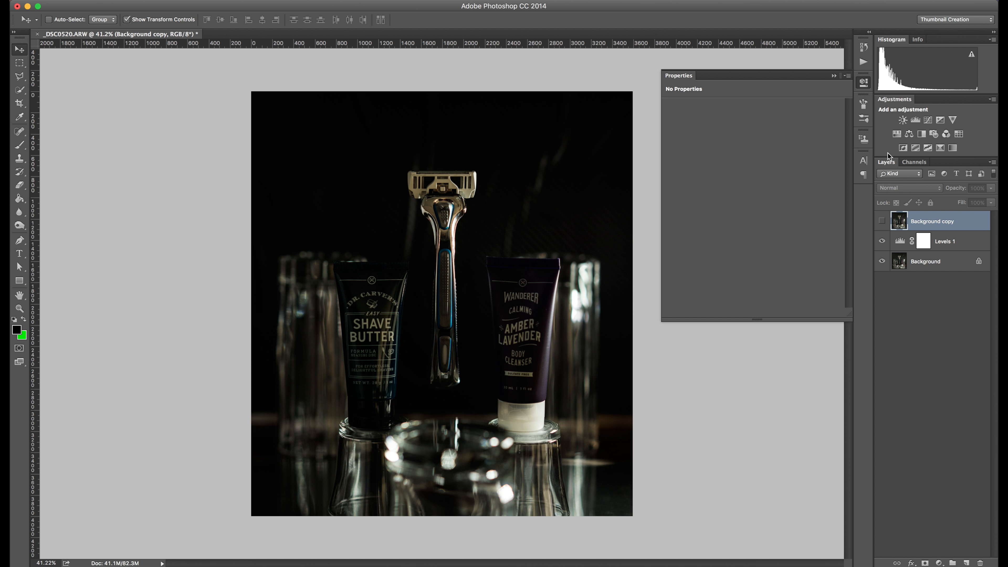
pyautogui.click(881, 223)
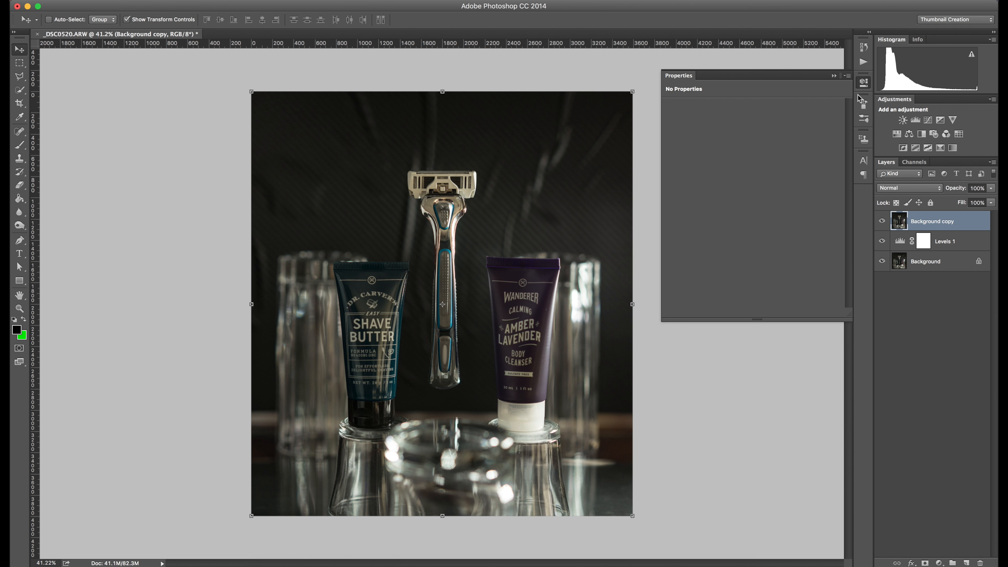
pyautogui.click(863, 84)
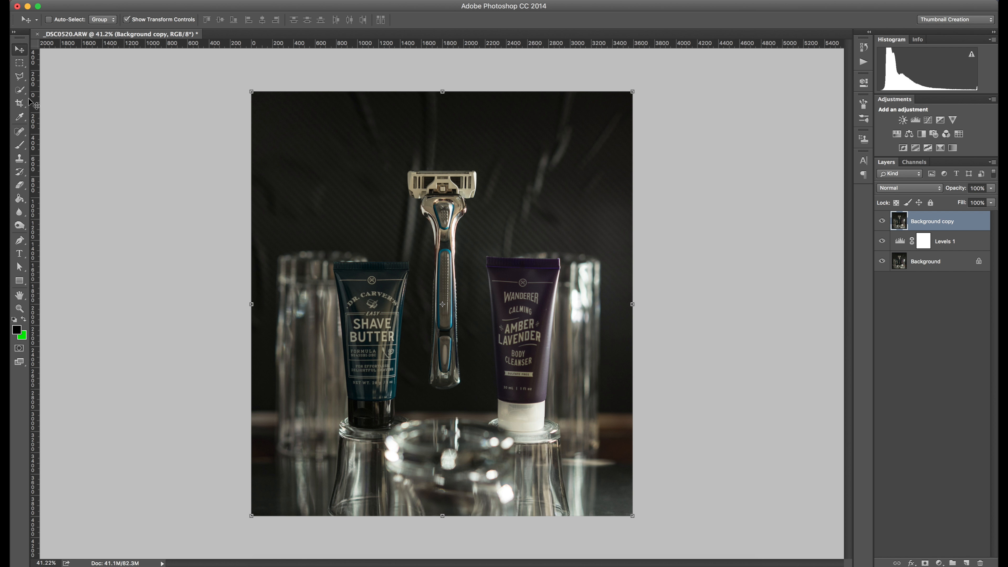
# - Select the razor, including its cartridge and handle, with the Quick Selection Tool
pyautogui.click(19, 91)
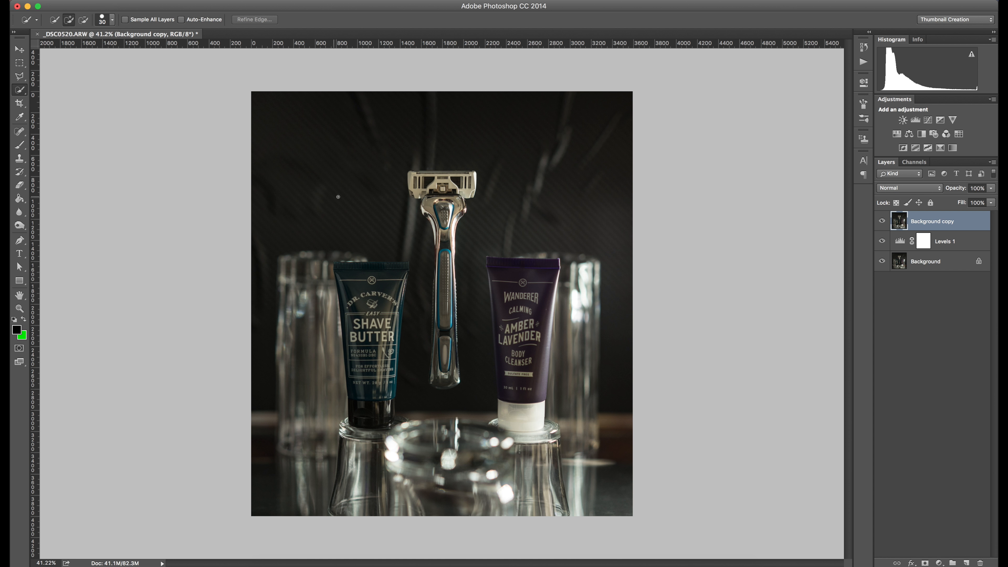
pyautogui.scroll(7, 338, 197)
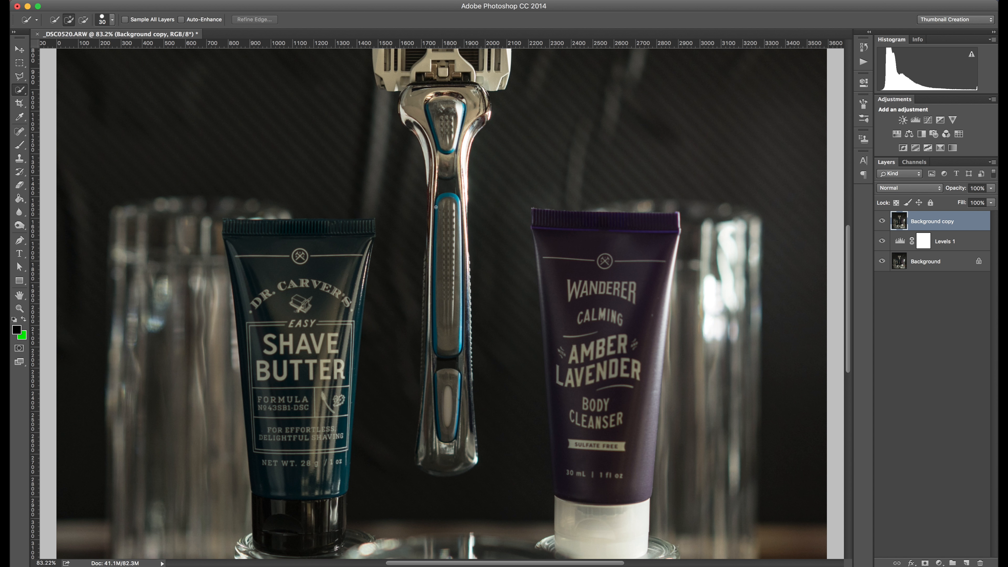
pyautogui.scroll(2, 435, 207)
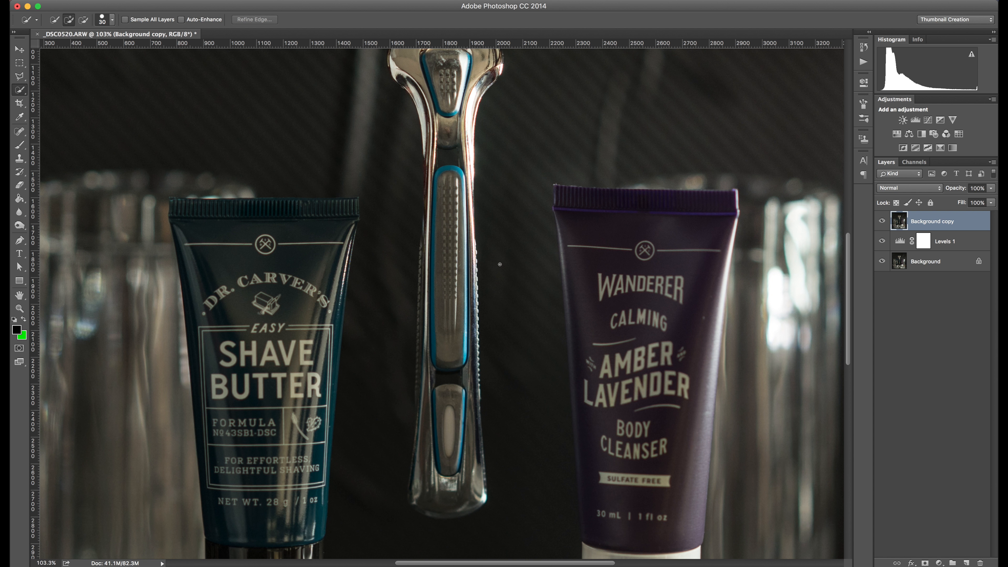
pyautogui.scroll(1, 566, 268)
pyautogui.scroll(-1, 566, 268)
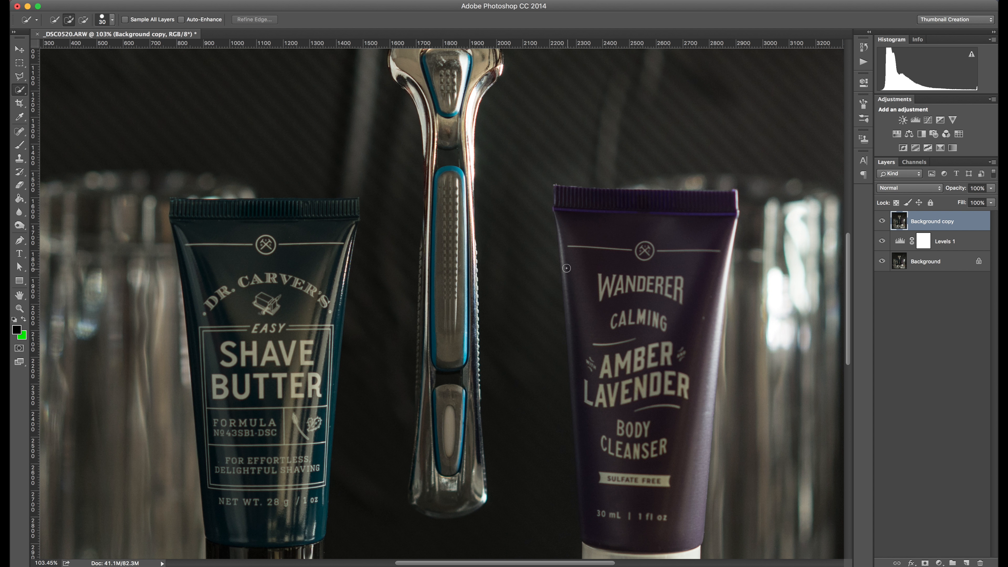
pyautogui.scroll(10, 490, 249)
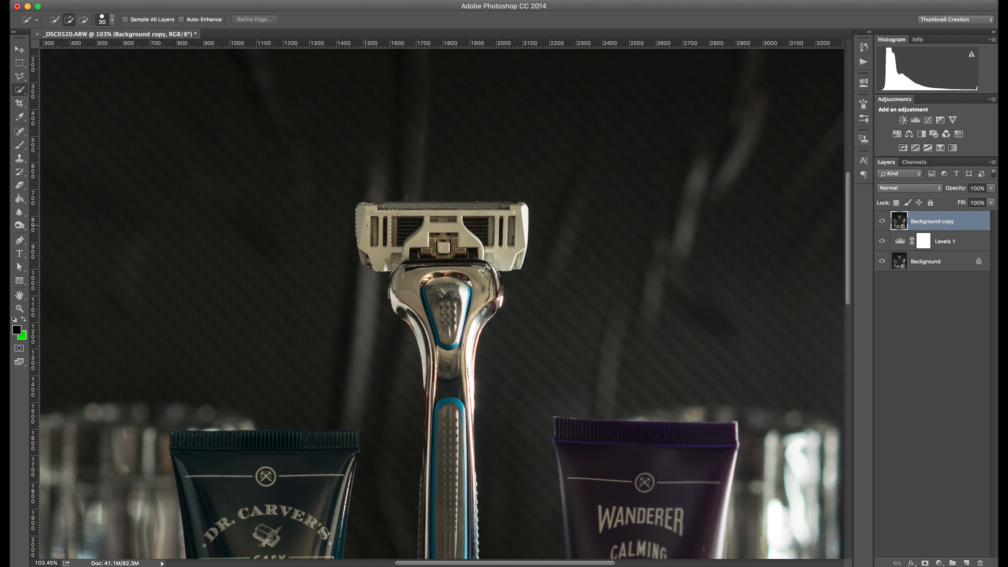
pyautogui.moveTo(476, 216); pyautogui.dragTo(476, 215)
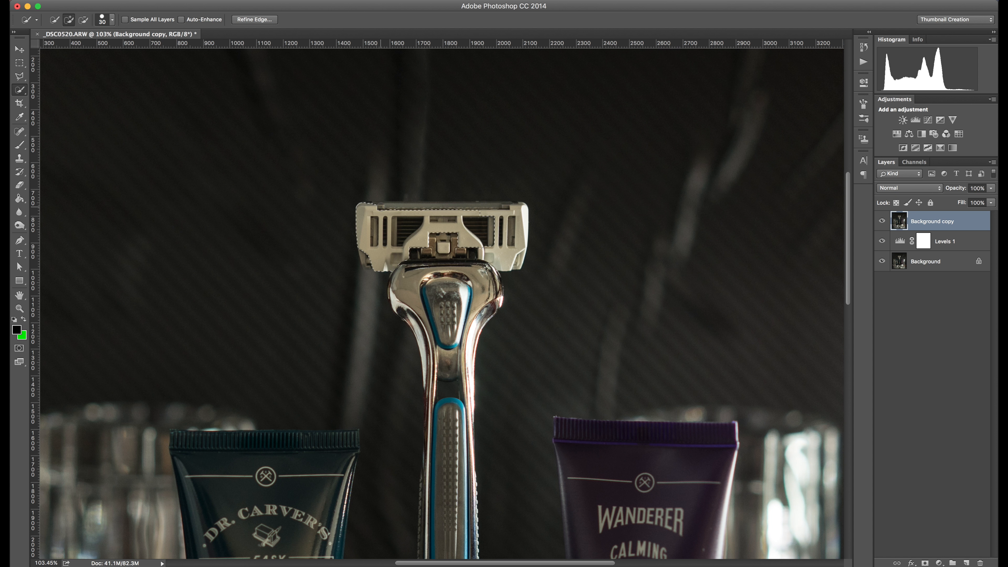
pyautogui.moveTo(382, 207); pyautogui.dragTo(409, 209)
pyautogui.moveTo(510, 260); pyautogui.dragTo(492, 263)
pyautogui.moveTo(380, 206)
pyautogui.mouseDown()
pyautogui.moveTo(415, 205)
pyautogui.moveTo(448, 274)
pyautogui.moveTo(448, 373)
pyautogui.moveTo(404, 338)
pyautogui.mouseUp()
# - Enlarge the selection brush to 90 px and add the shave butter tube and left glass to the selection
pyautogui.scroll(-5, 430, 263)
pyautogui.scroll(-4, 430, 244)
pyautogui.hscroll(-2, 320, 144)
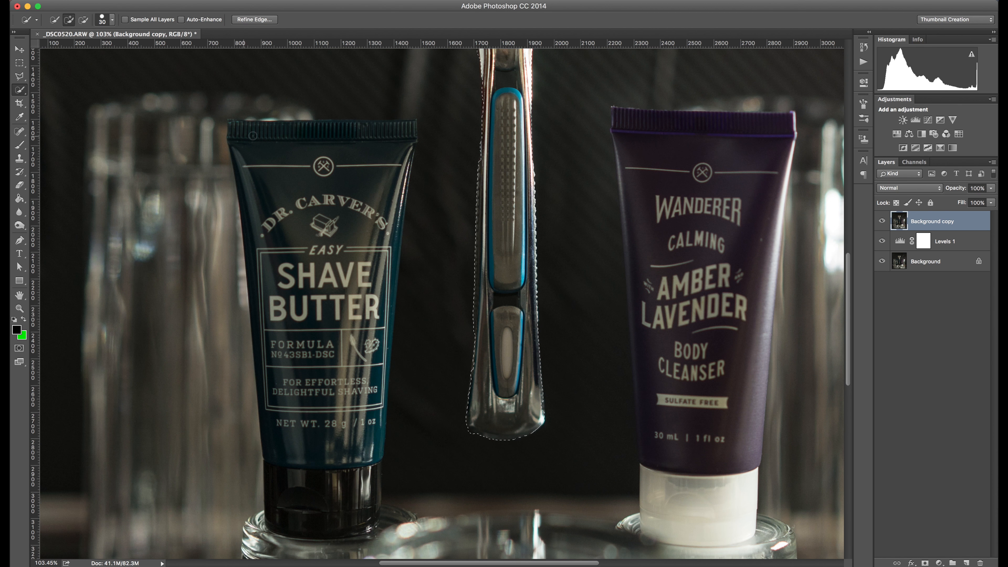
pyautogui.scroll(2, 319, 144)
pyautogui.press(']')
pyautogui.press(']')
pyautogui.press(']')
pyautogui.press(']')
pyautogui.press(']')
pyautogui.press(']')
pyautogui.moveTo(97, 301); pyautogui.dragTo(97, 372)
pyautogui.scroll(-5, 571, 302)
pyautogui.moveTo(575, 305); pyautogui.dragTo(581, 309)
pyautogui.moveTo(120, 361); pyautogui.dragTo(133, 374)
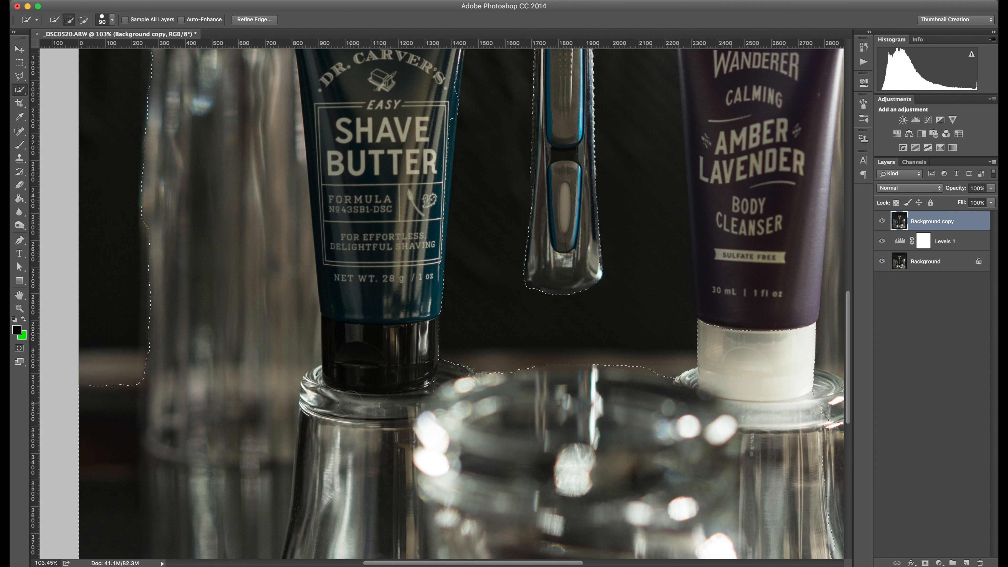
# - Add the Wanderer tube and right glass to the selection, then shrink the brush to 45 px
pyautogui.hscroll(10, 551, 338)
pyautogui.scroll(3, 551, 338)
pyautogui.moveTo(496, 469); pyautogui.dragTo(500, 381)
pyautogui.scroll(3, 551, 338)
pyautogui.moveTo(369, 207); pyautogui.dragTo(325, 475)
pyautogui.moveTo(541, 210); pyautogui.dragTo(547, 181)
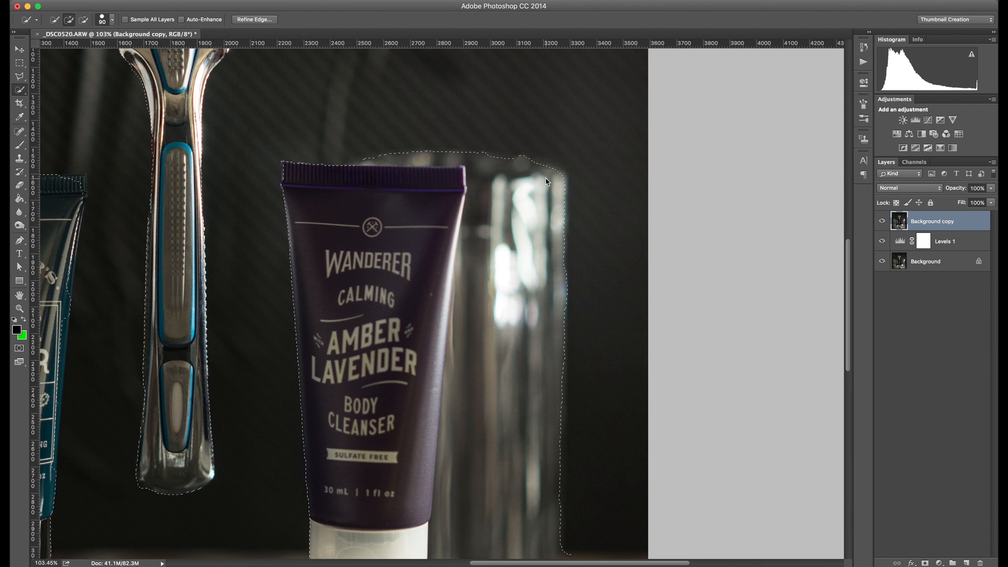
pyautogui.hscroll(-10, 454, 254)
pyautogui.moveTo(443, 262); pyautogui.dragTo(454, 199)
pyautogui.scroll(-10, 454, 254)
pyautogui.press('[')
pyautogui.press('[')
pyautogui.press('[')
pyautogui.press('[')
pyautogui.press('[')
pyautogui.scroll(-3, 373, 323)
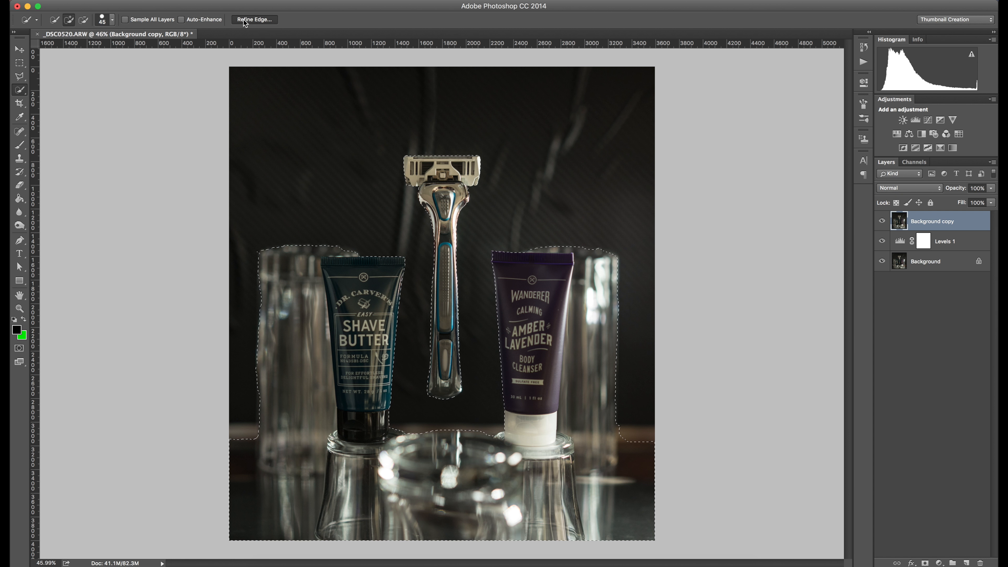
# - Refine the selection's edge, nudging the Smooth slider slightly, and apply it
pyautogui.click(254, 19)
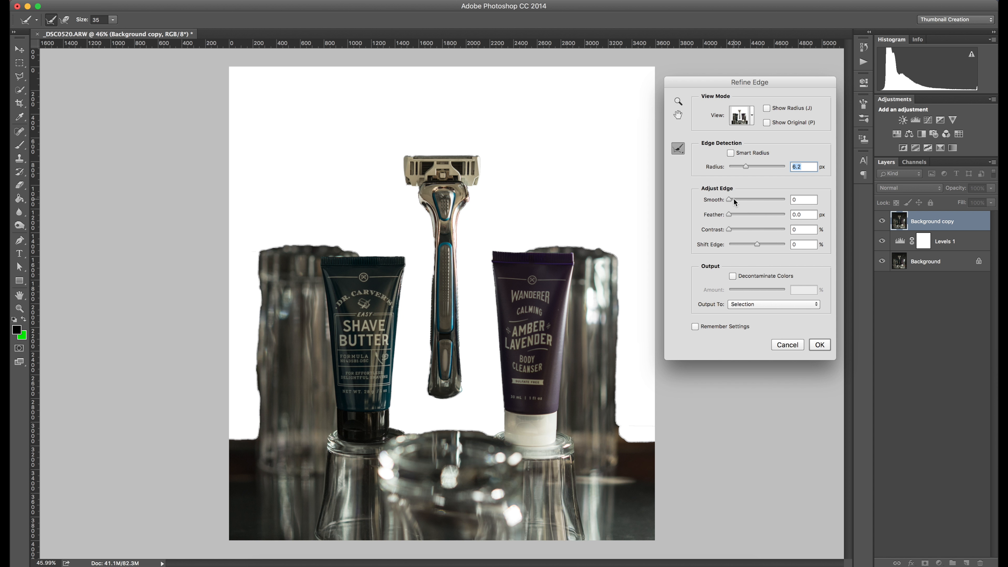
pyautogui.moveTo(733, 199); pyautogui.dragTo(735, 200)
pyautogui.click(823, 345)
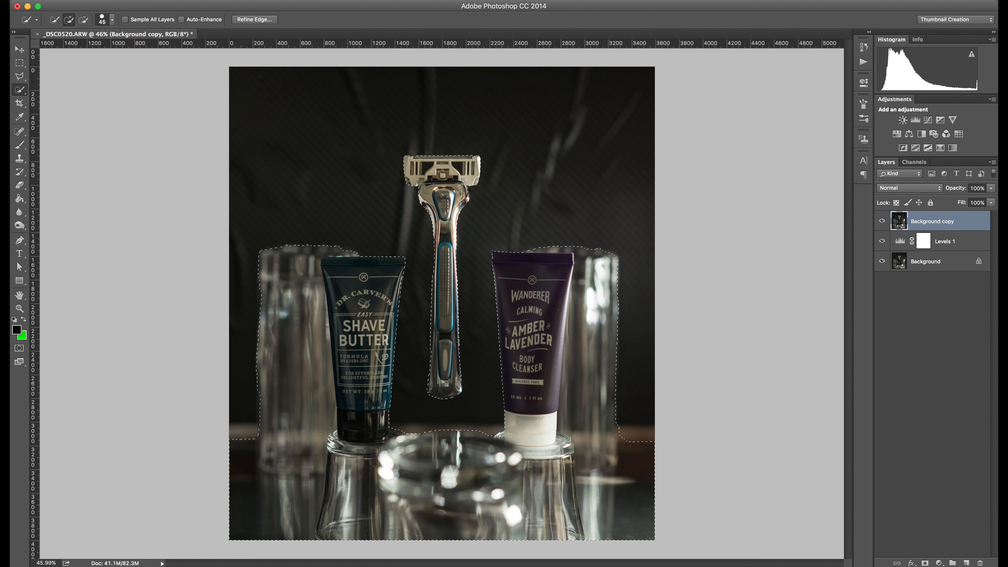
# - Add a layer mask to the Background copy layer that reveals the current selection
pyautogui.click(164, 0)
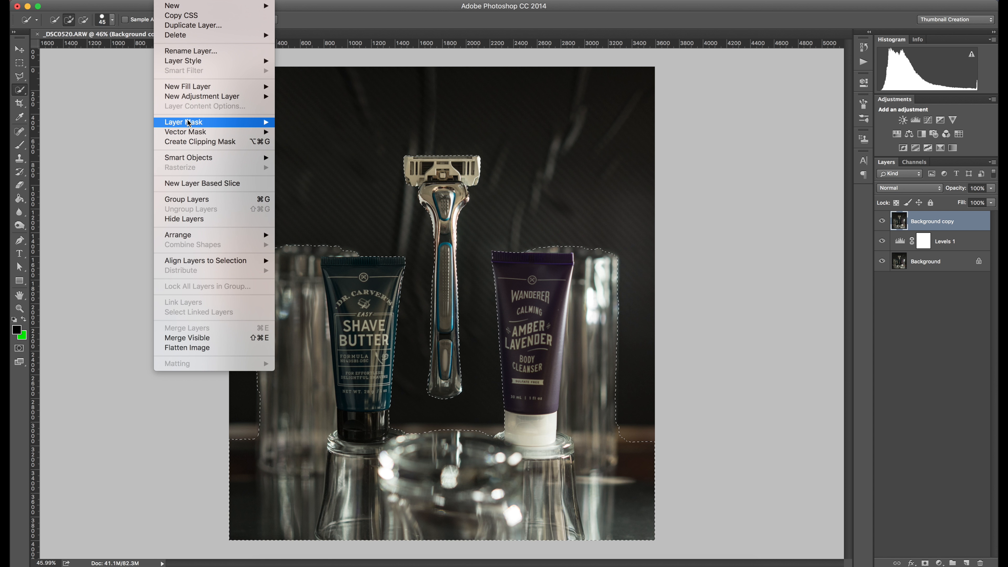
pyautogui.moveTo(189, 122)
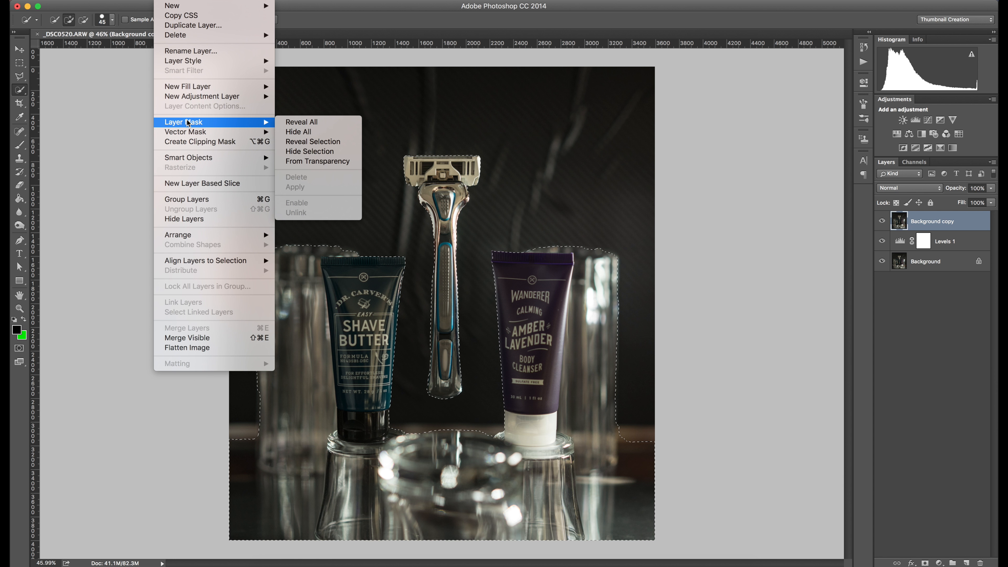
pyautogui.click(297, 142)
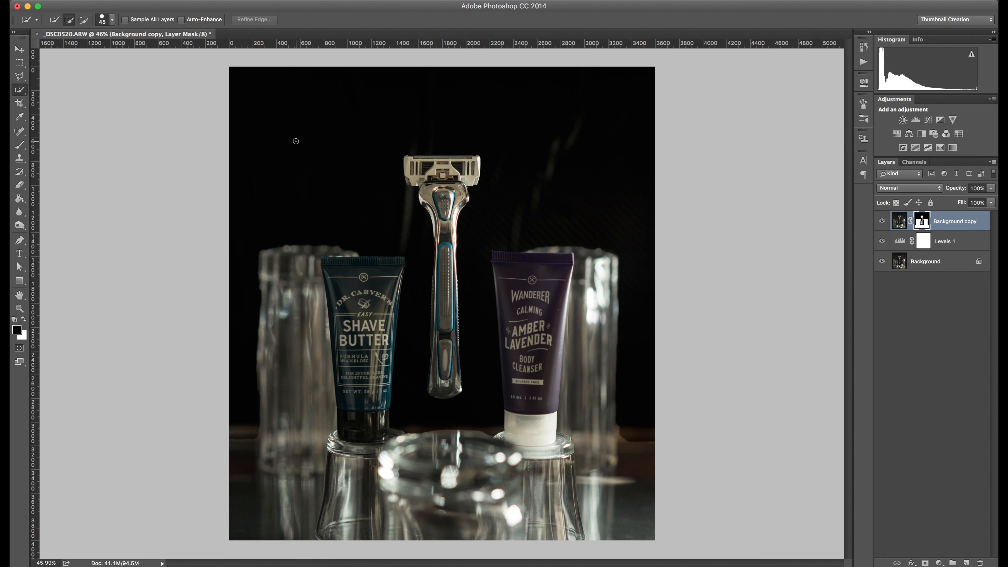
# - Switch to the Brush Tool and set a soft brush with 0% hardness at about 200 px
pyautogui.click(17, 49)
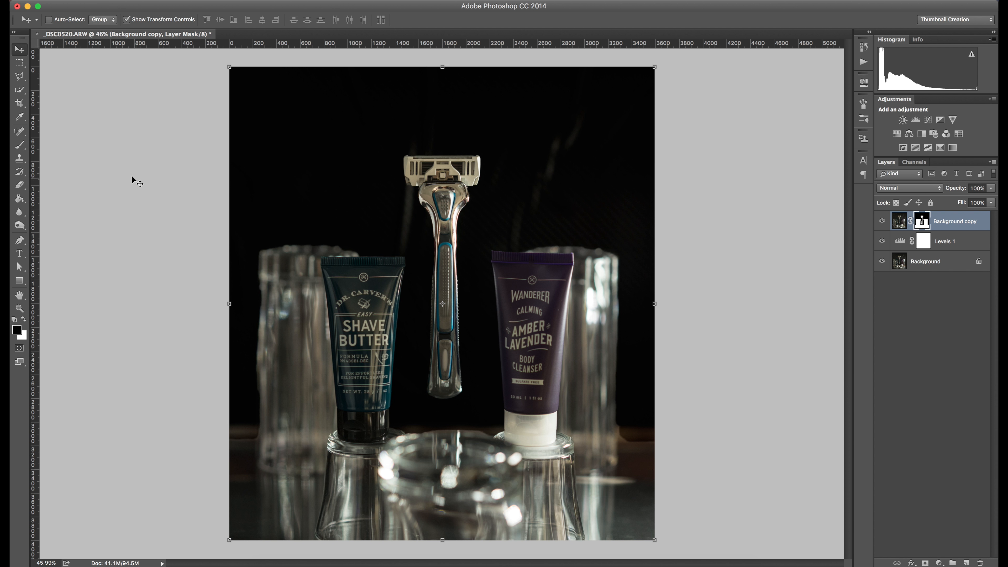
pyautogui.click(20, 146)
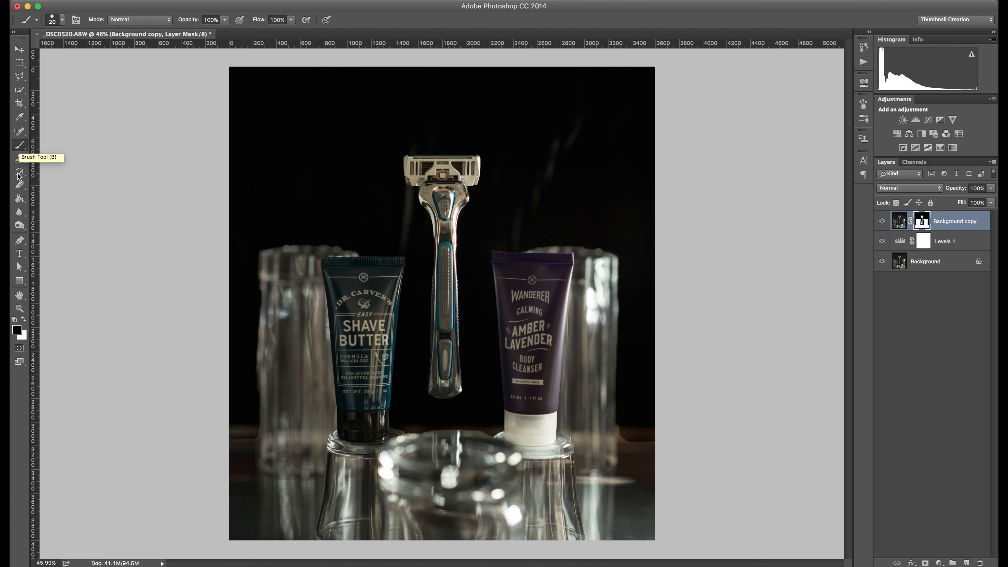
pyautogui.click(64, 23)
pyautogui.moveTo(73, 77); pyautogui.dragTo(63, 77)
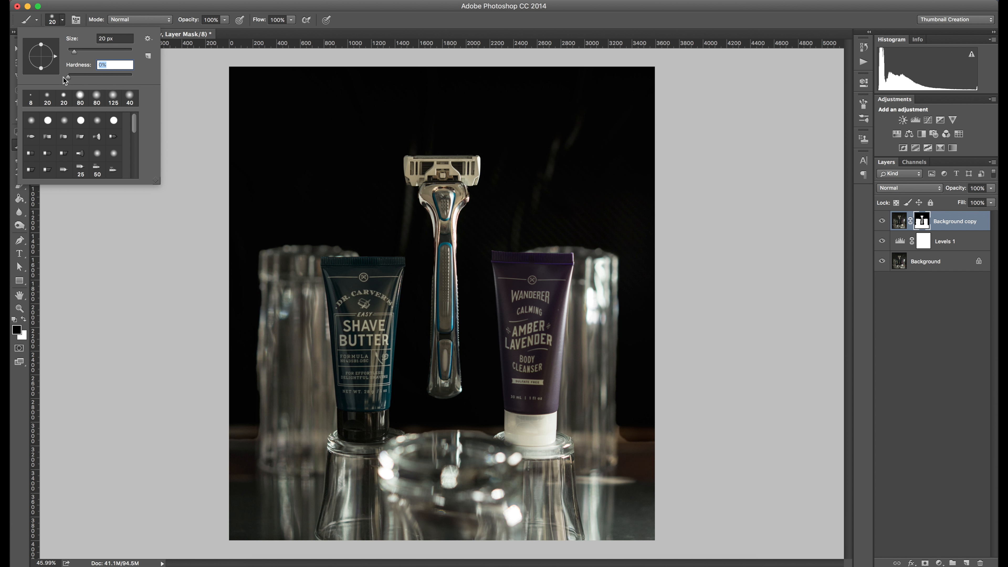
pyautogui.click(62, 20)
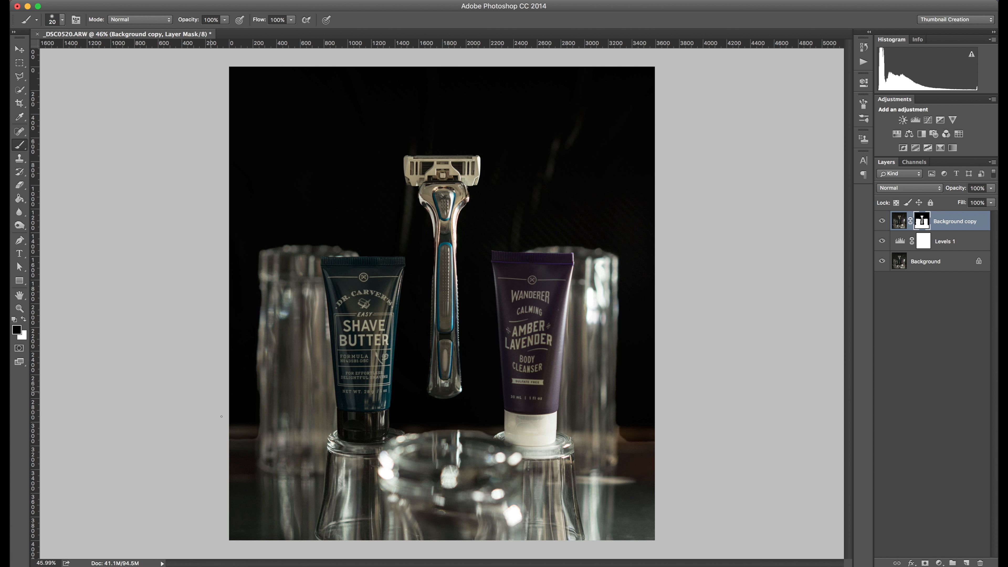
pyautogui.press(']')
pyautogui.press(']')
pyautogui.press(']')
pyautogui.press(']')
pyautogui.press(']')
pyautogui.press(']')
pyautogui.press(']')
pyautogui.press(']')
pyautogui.press('[')
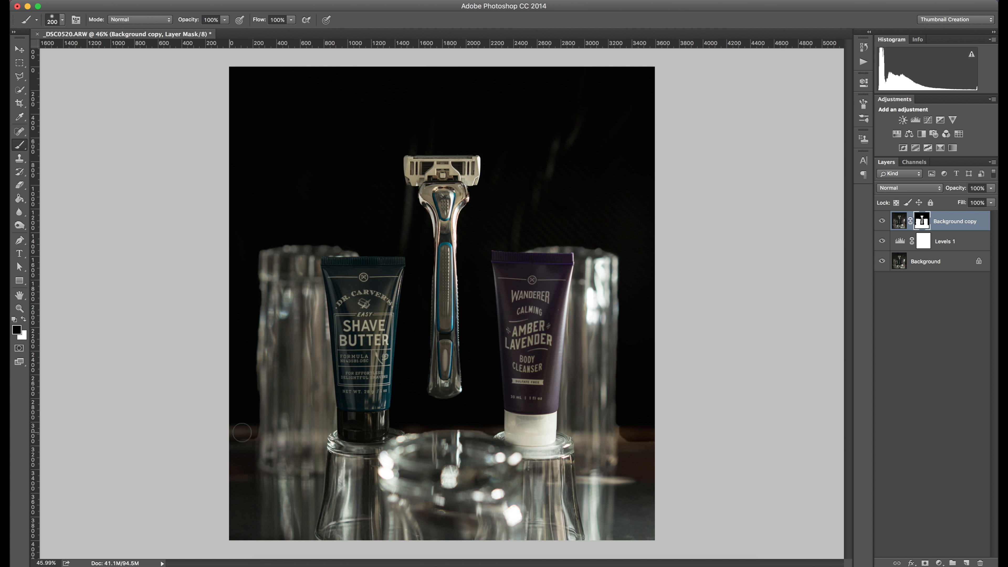